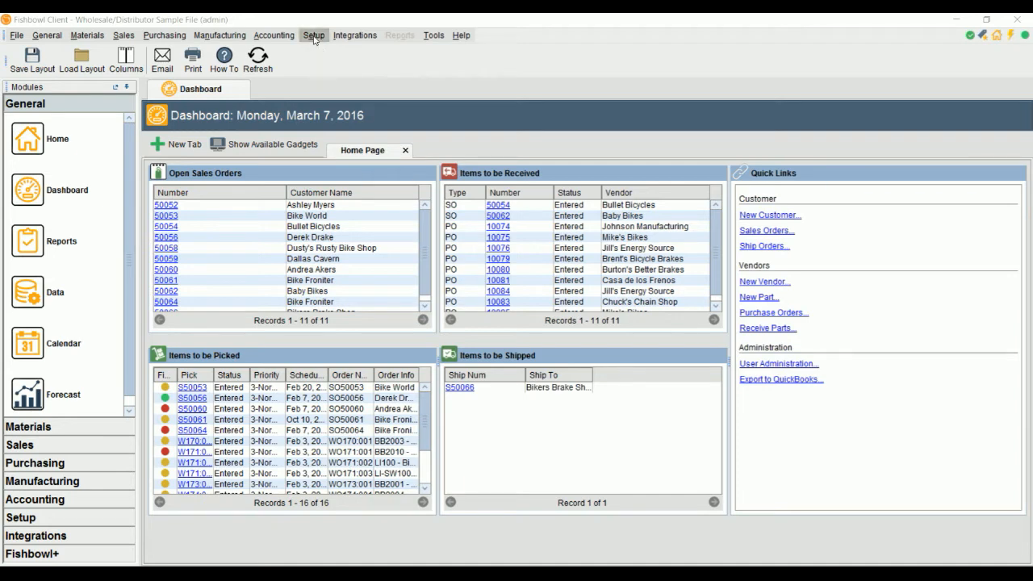
Open the User Group setup module and load the Accounting group.
click(314, 38)
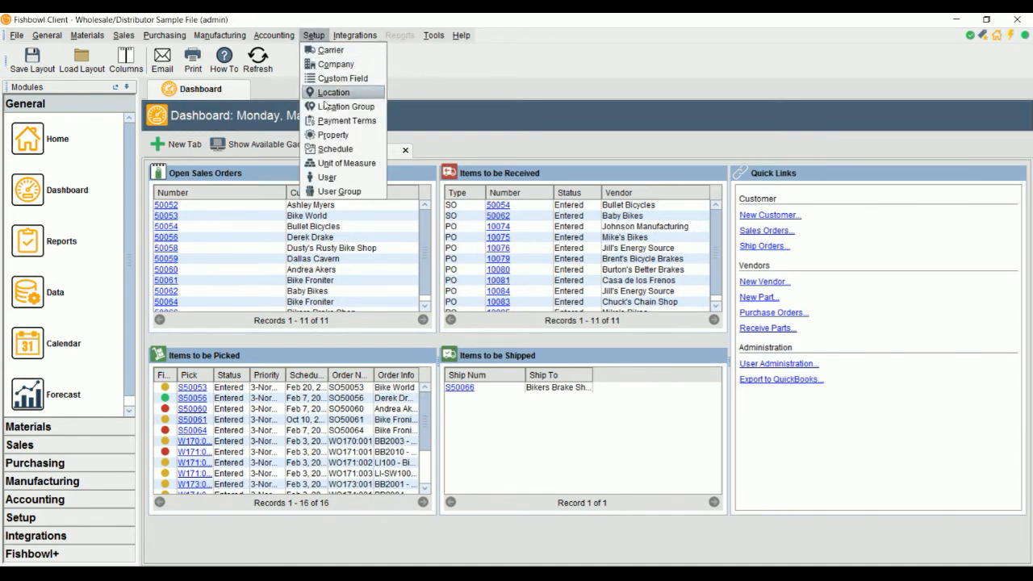
click(373, 194)
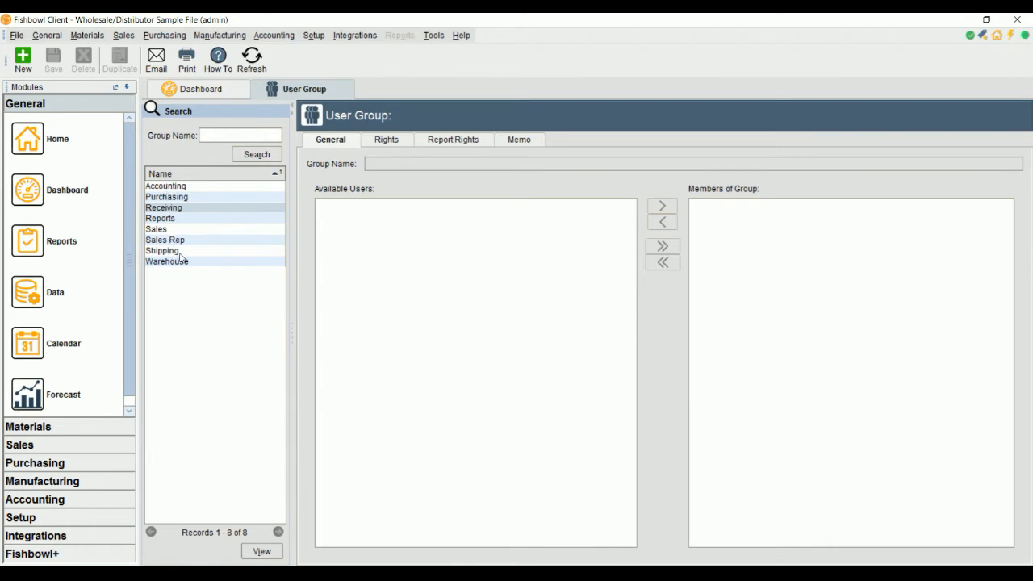
click(175, 186)
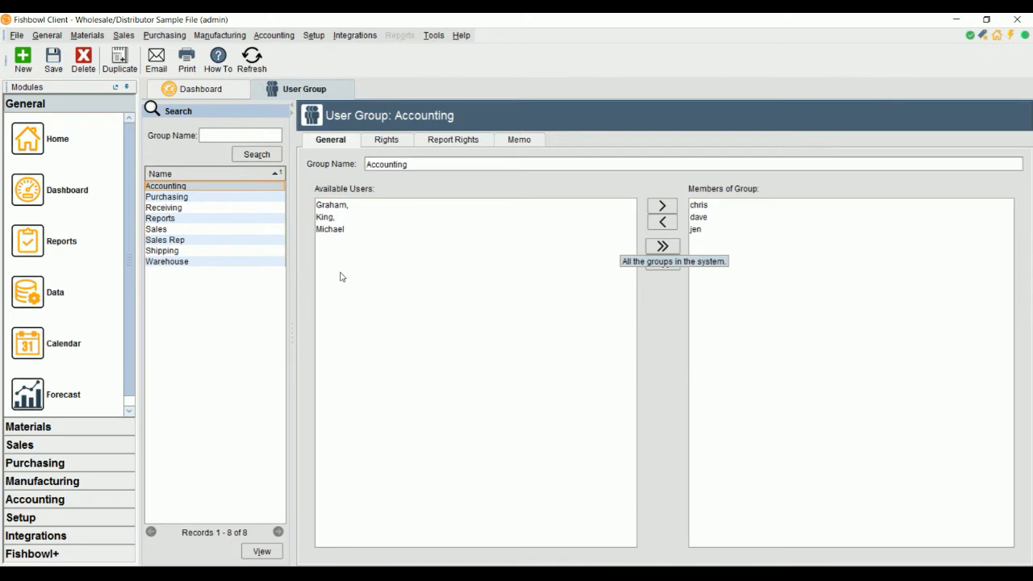
Show the Accounting group's access rights and expand all of the module categories.
click(386, 141)
drag(1023, 309, 1020, 262)
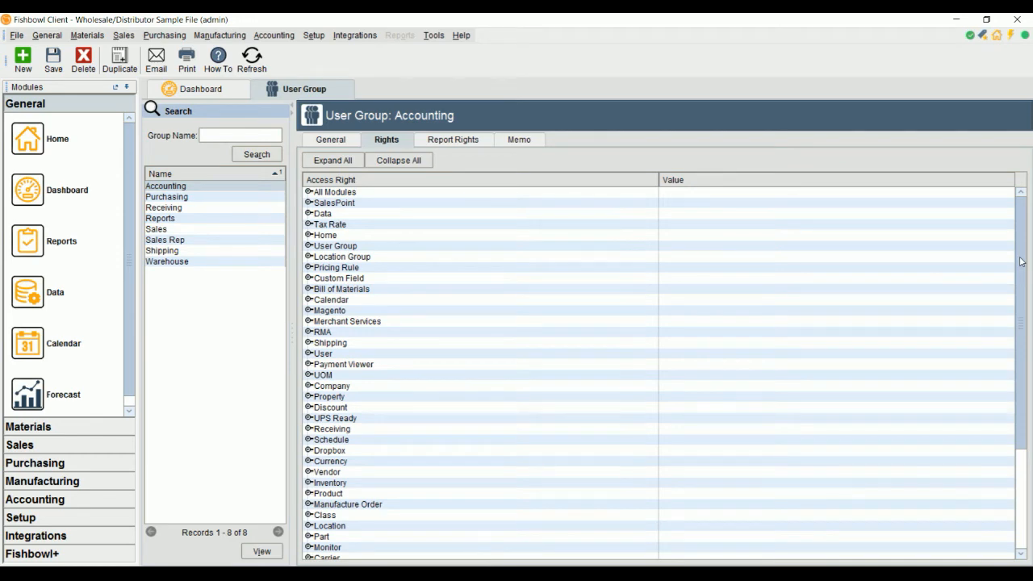
click(332, 161)
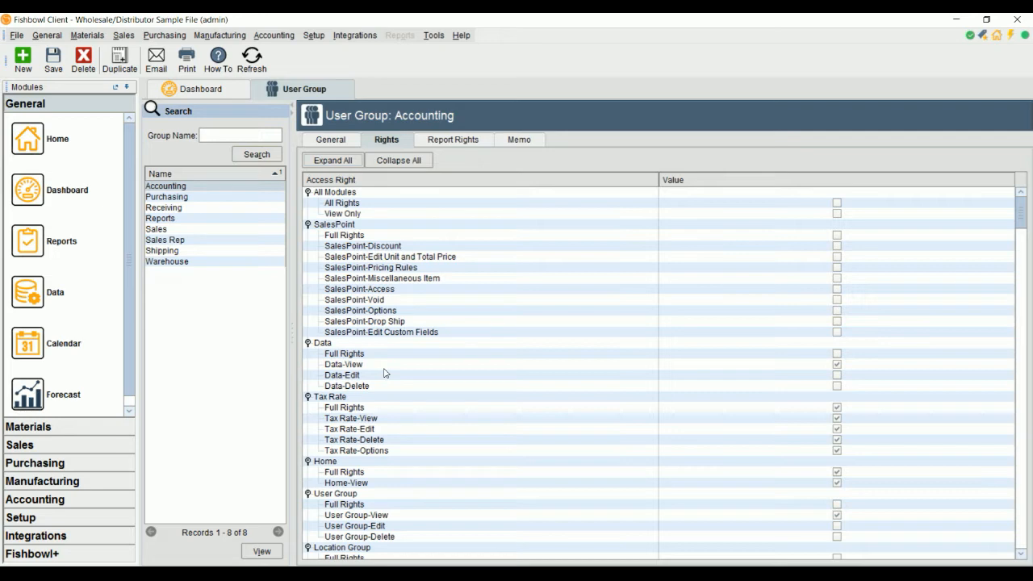
Review the Accounting group's individual access rights from SalesPoint through Shipping and Payment Viewer.
scroll(385, 373, down, 1)
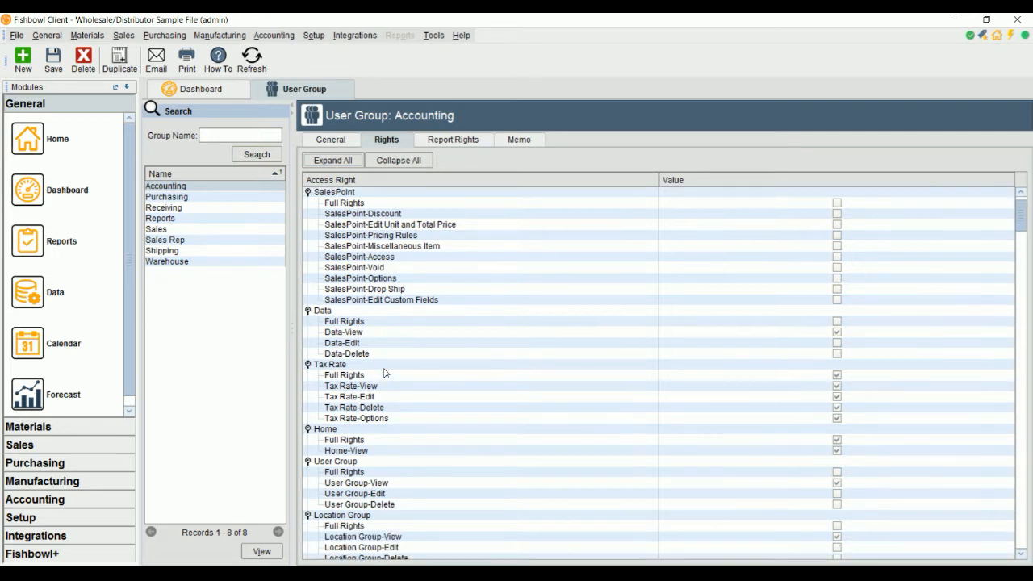
scroll(384, 373, down, 1)
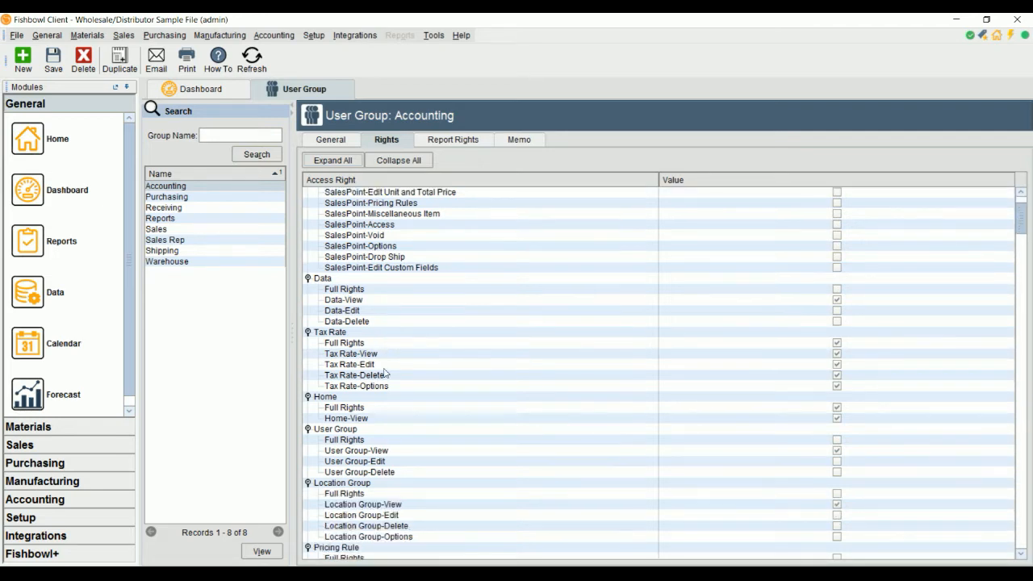
scroll(385, 373, down, 1)
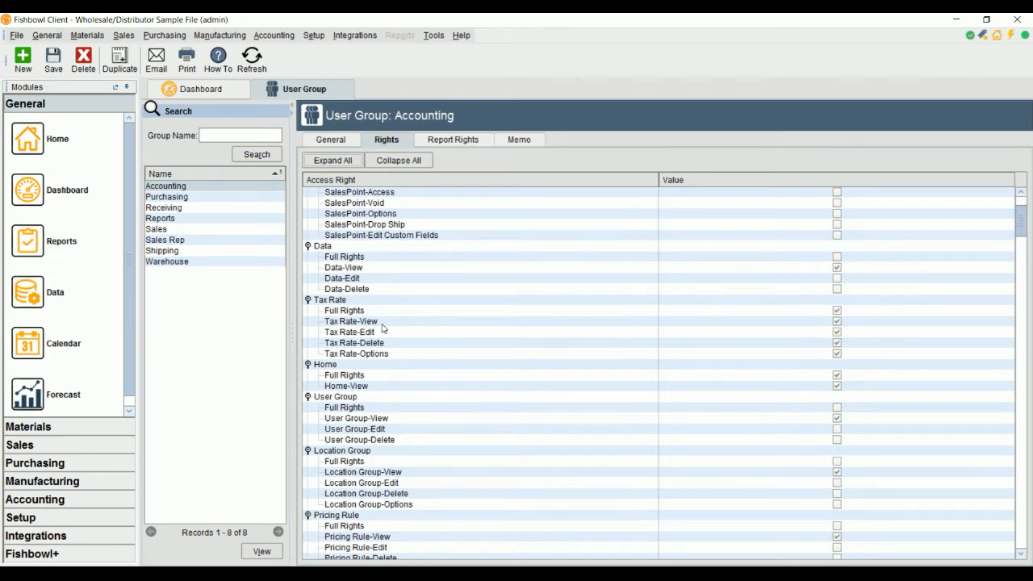
scroll(381, 327, down, 1)
scroll(382, 343, down, 4)
scroll(381, 347, down, 9)
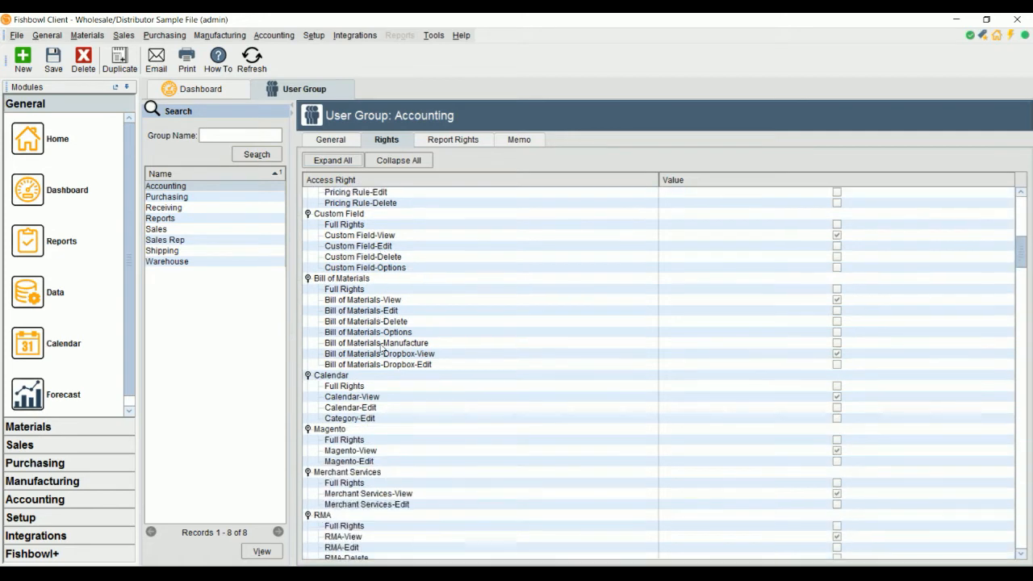
scroll(381, 347, down, 4)
scroll(382, 347, up, 6)
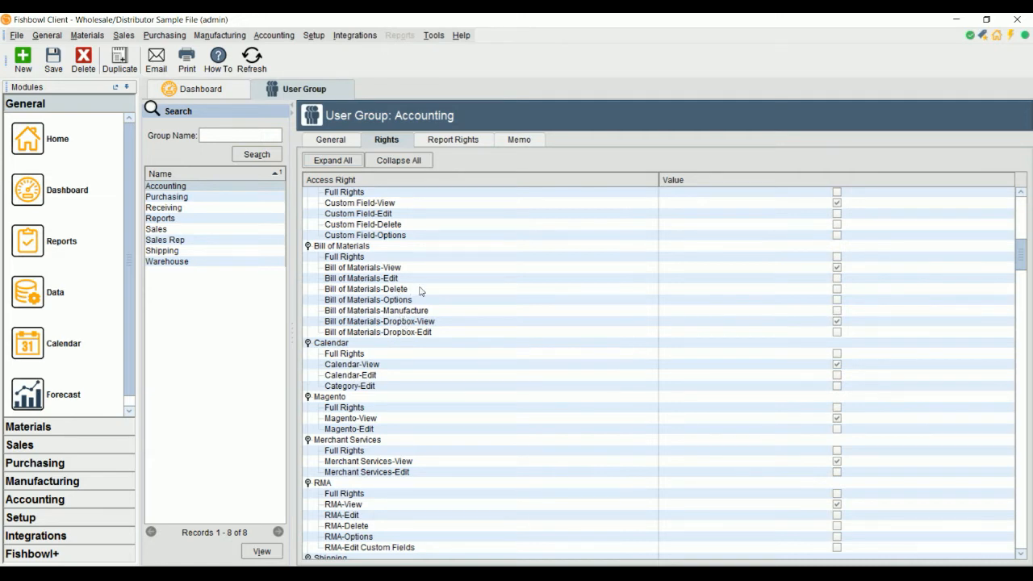
scroll(442, 361, down, 2)
scroll(438, 364, down, 1)
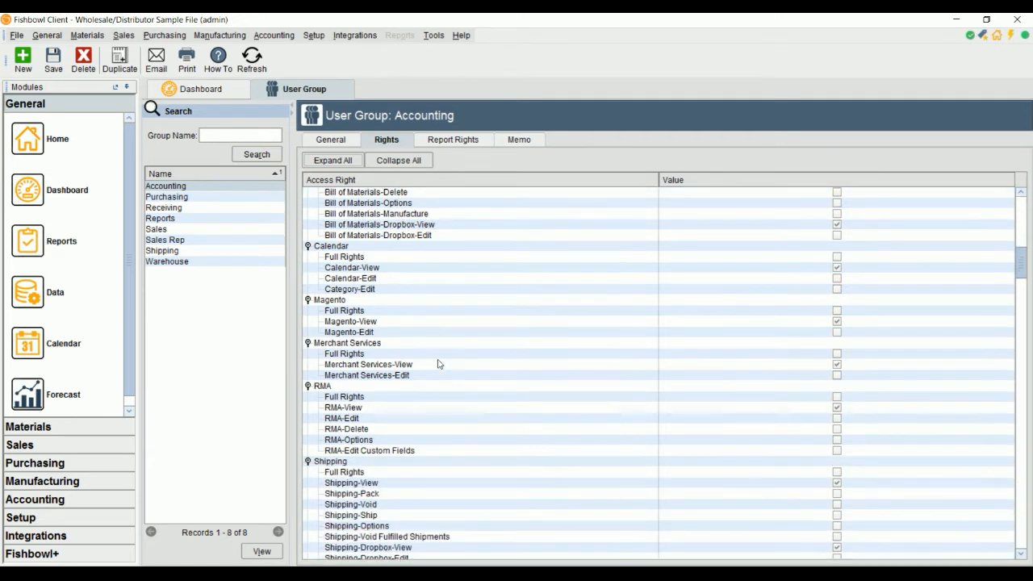
scroll(439, 365, down, 1)
scroll(438, 366, down, 2)
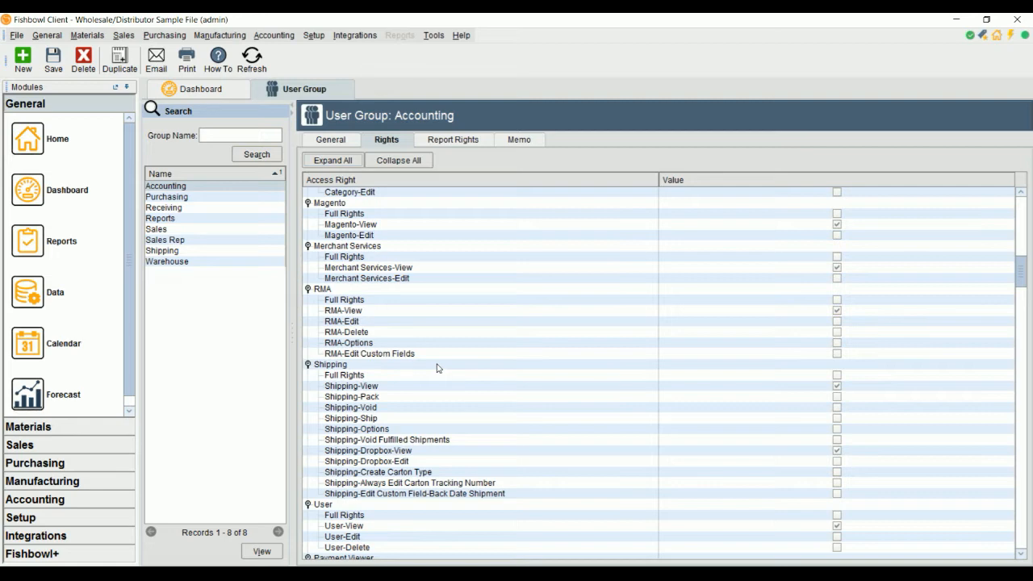
scroll(438, 368, down, 5)
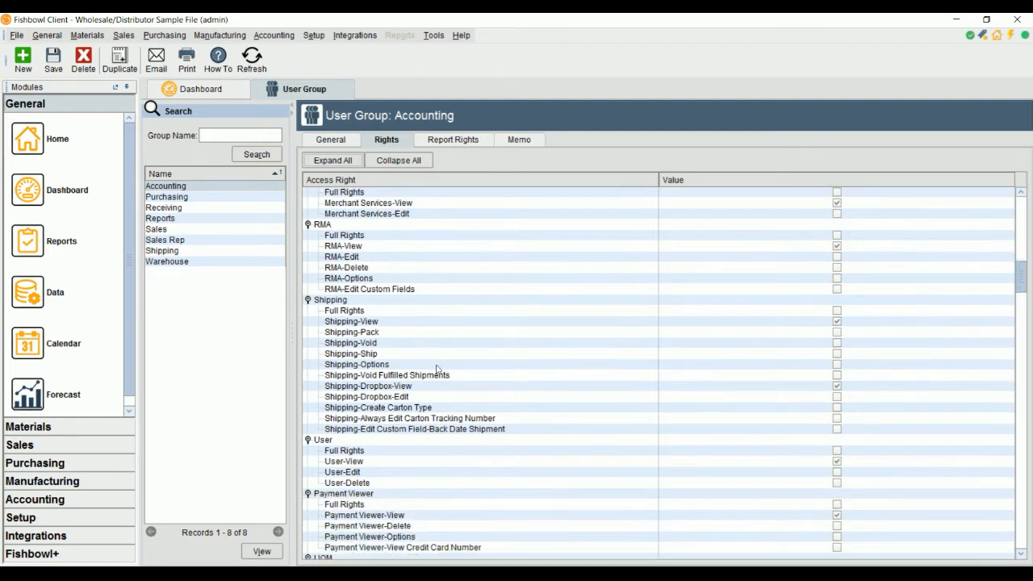
scroll(437, 368, down, 2)
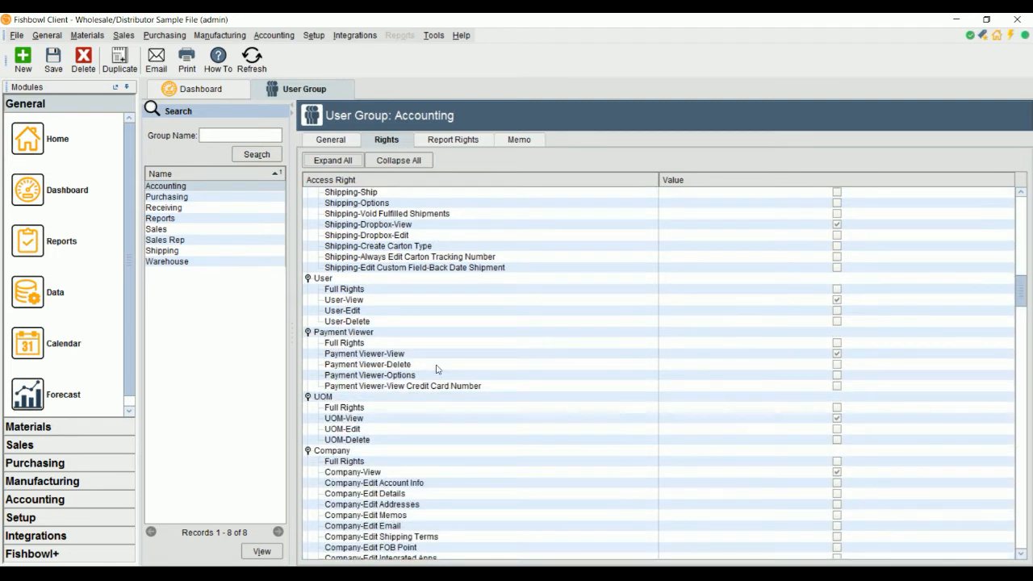
Grant the Accounting group Full Rights for the Company module.
scroll(436, 369, down, 4)
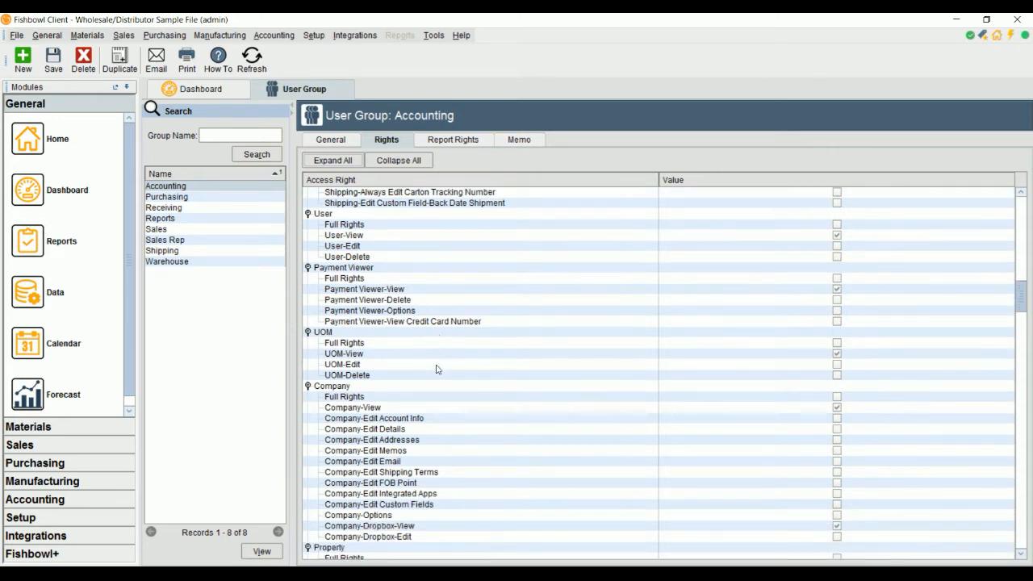
scroll(436, 368, down, 1)
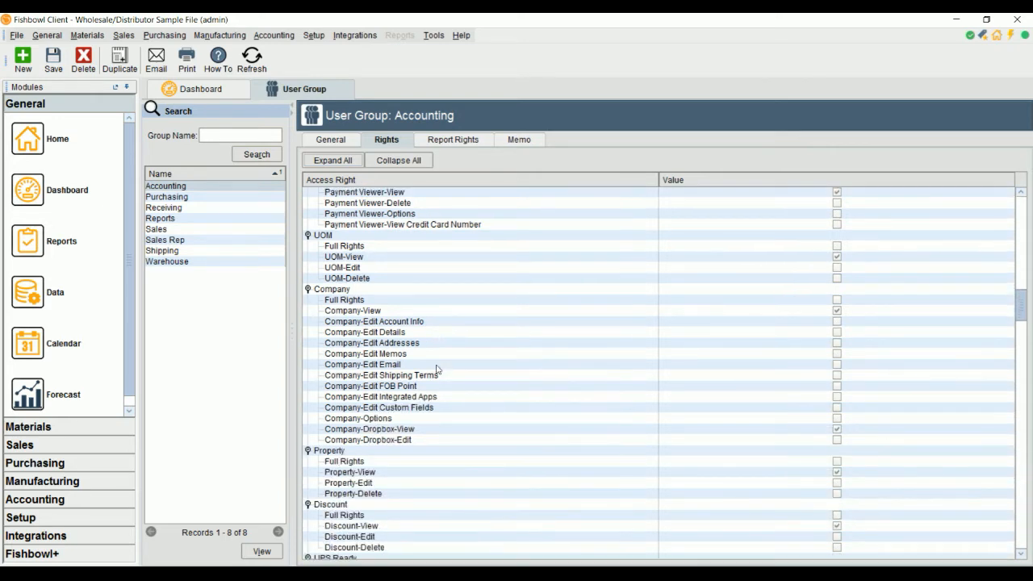
scroll(436, 369, down, 1)
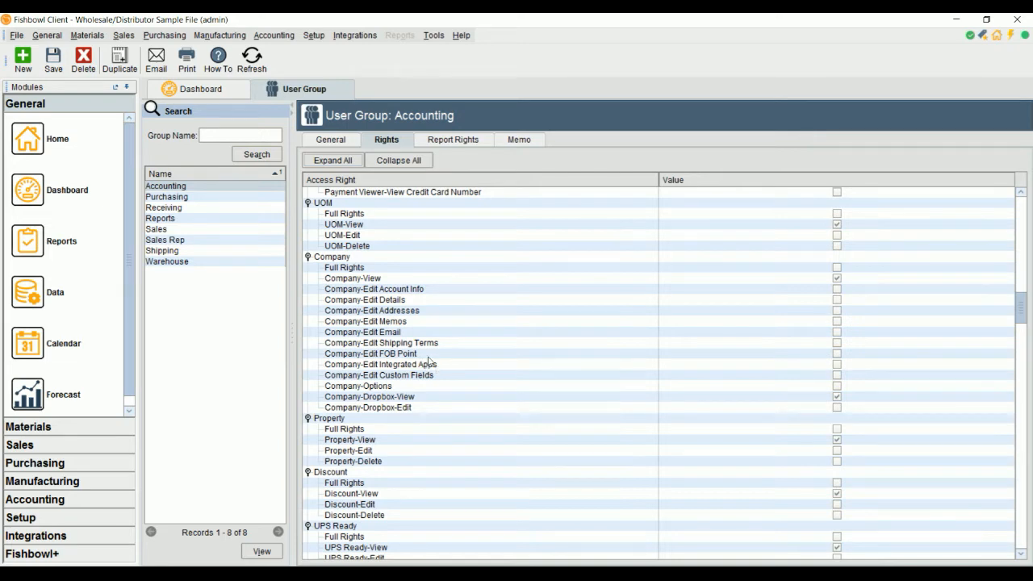
click(837, 268)
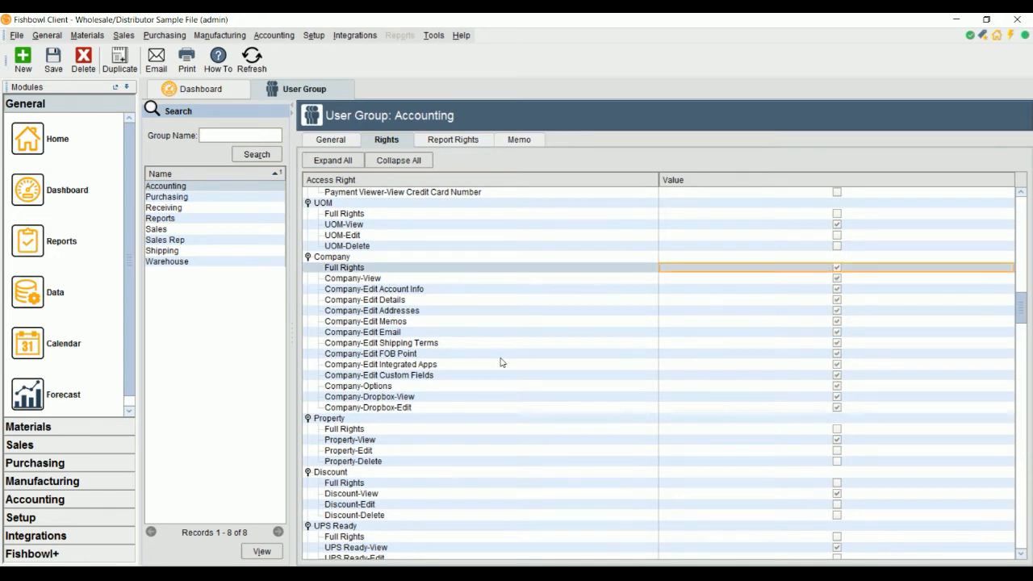
Examine the Accounting group's Property, Discount, UPS Ready and Receiving rights, selecting the Receiving-Reconcile and Receiving-ViewCost entries.
scroll(506, 361, down, 3)
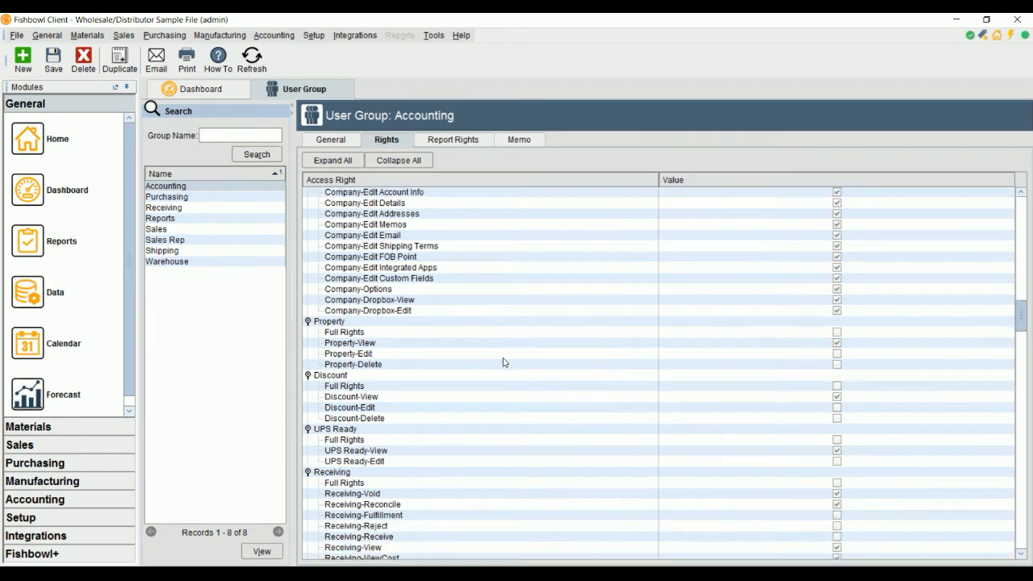
scroll(502, 365, down, 1)
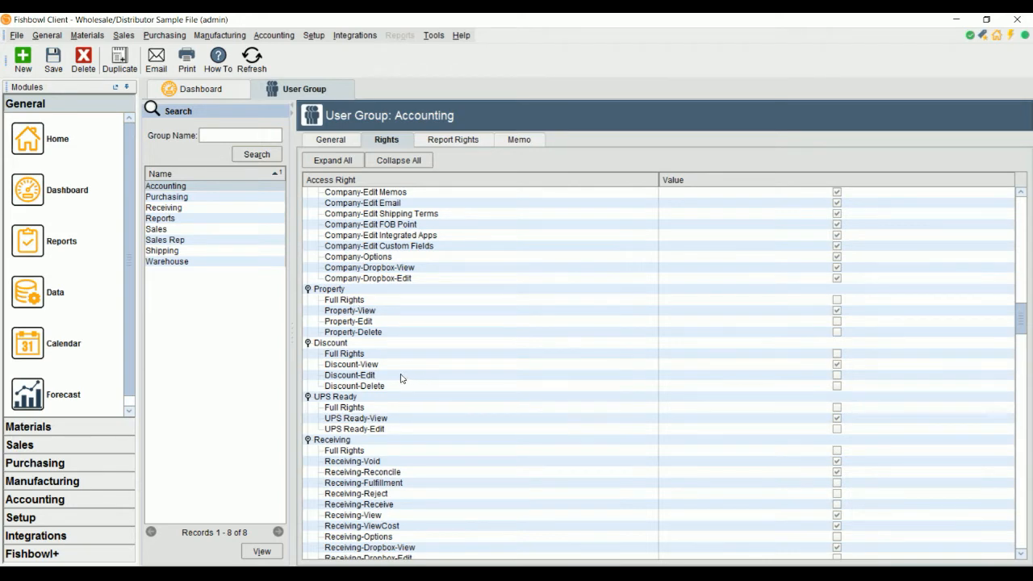
scroll(388, 377, down, 2)
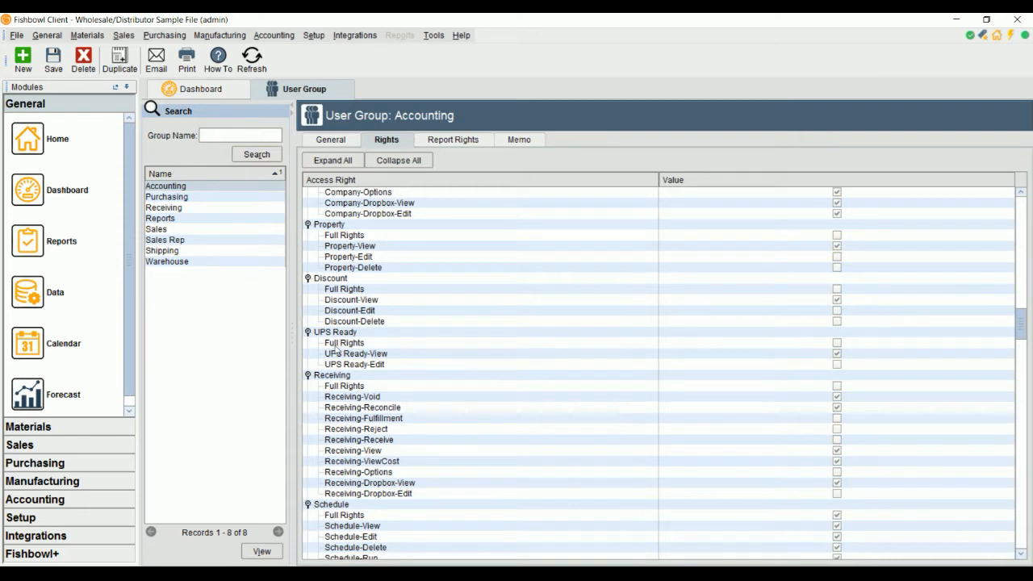
scroll(384, 352, down, 1)
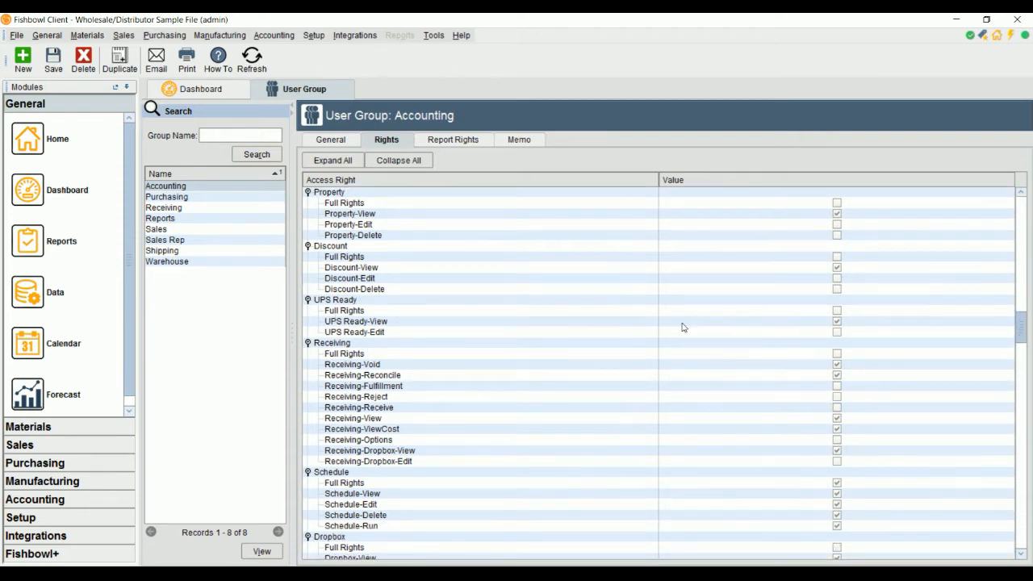
scroll(385, 384, down, 2)
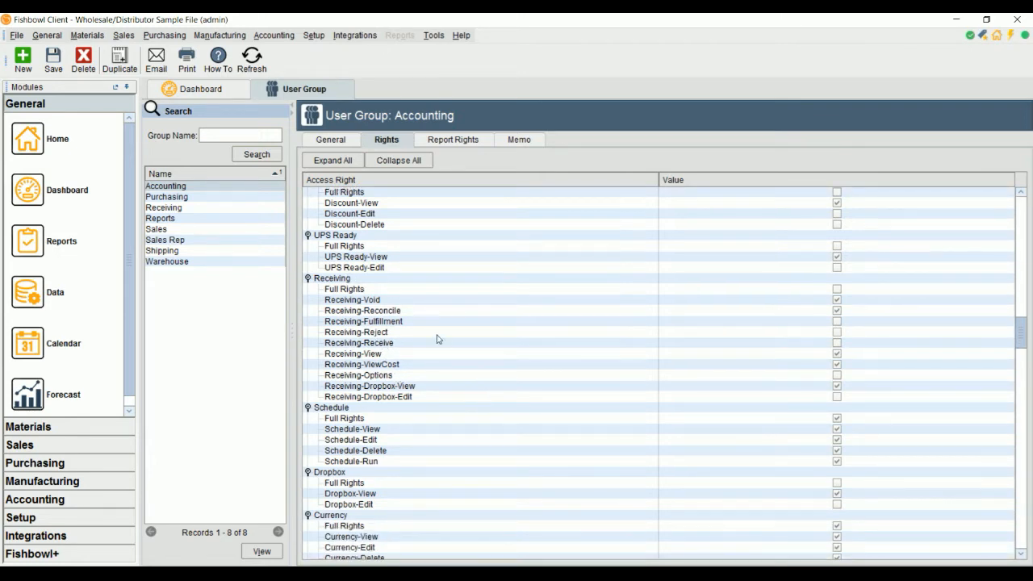
click(415, 313)
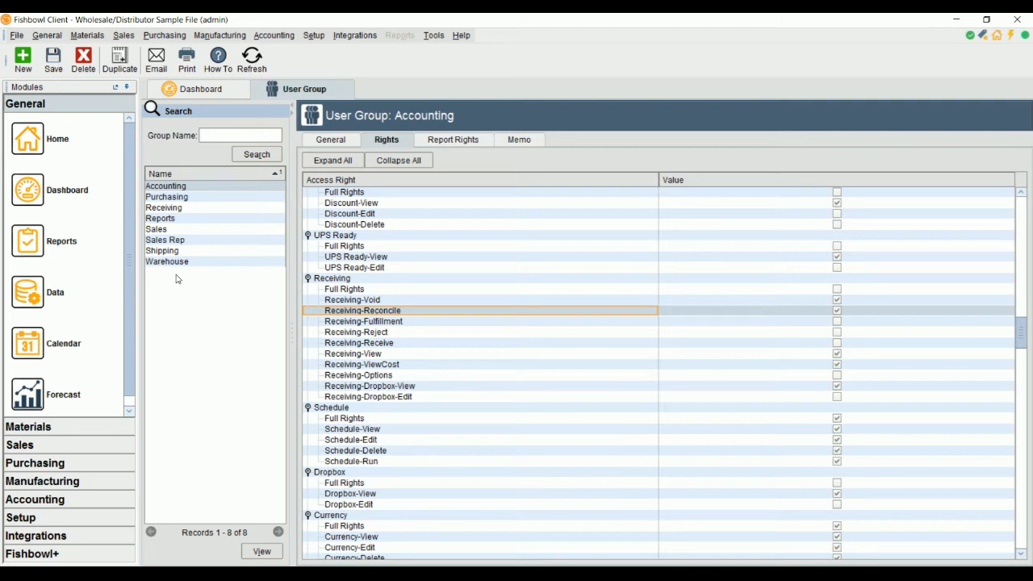
click(406, 365)
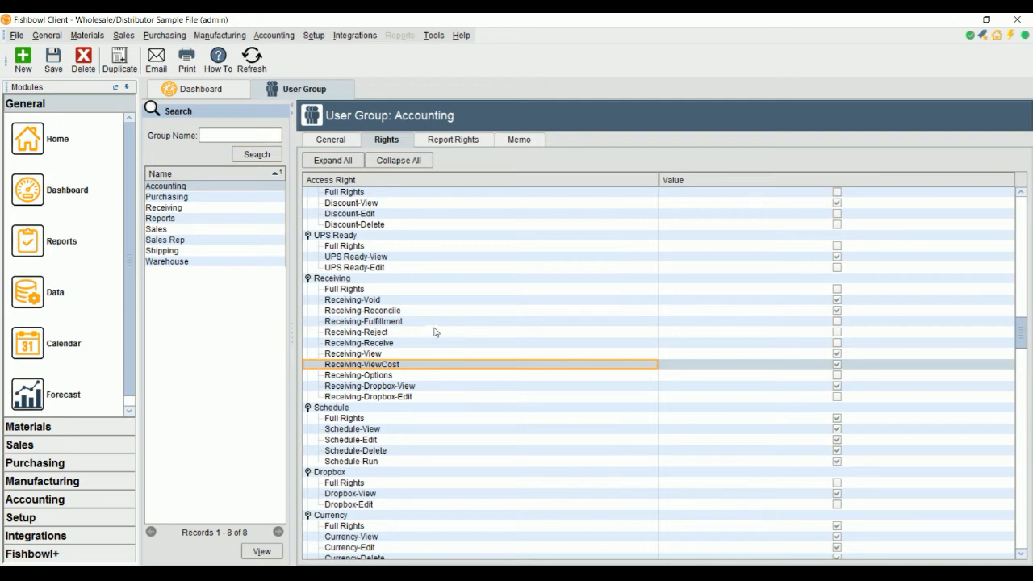
Review the Accounting group's remaining rights from Schedule through Vendor, Inventory, Product, Manufacture Order, Part and Reports.
scroll(432, 332, down, 2)
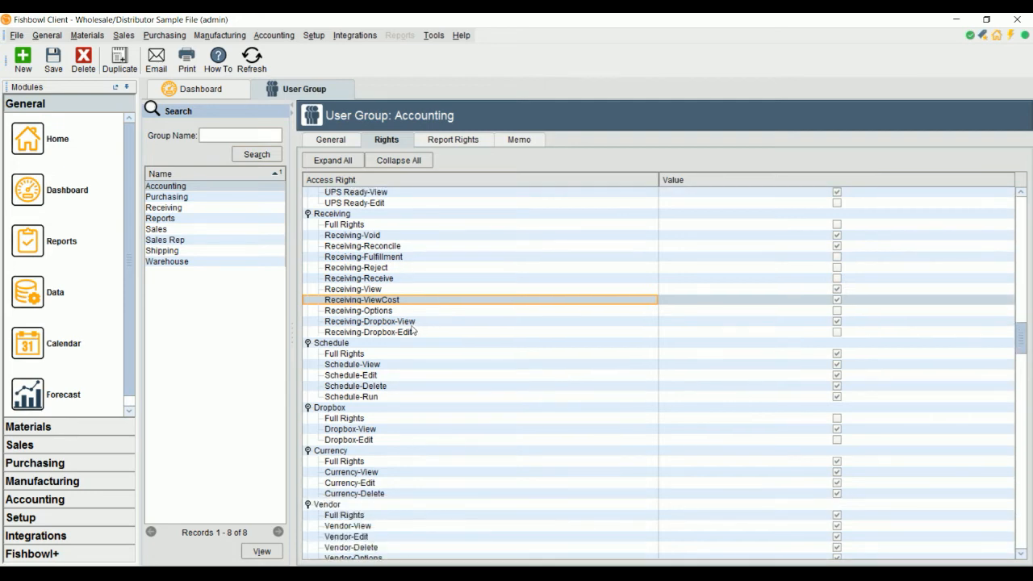
scroll(414, 330, down, 1)
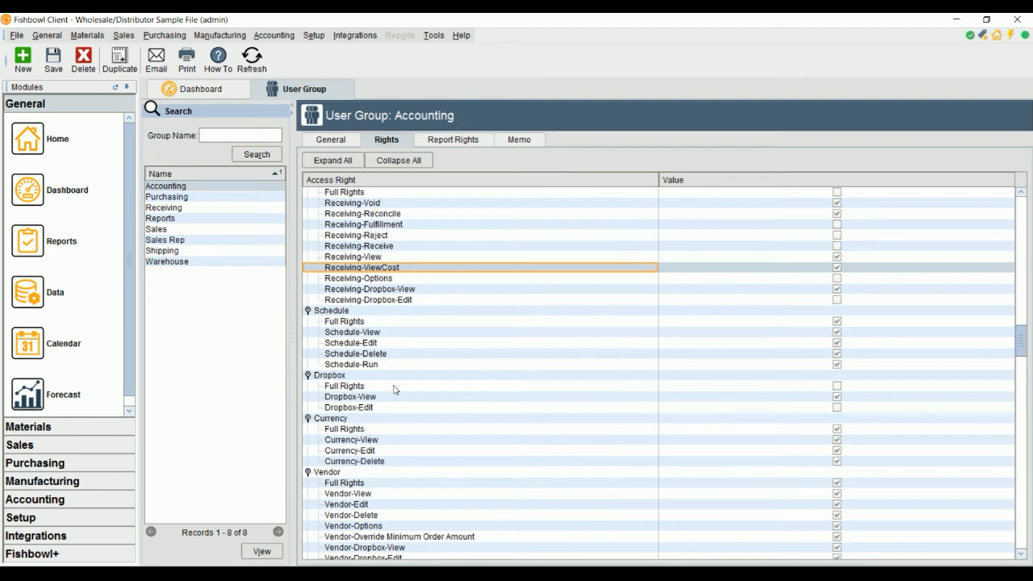
scroll(392, 390, down, 1)
scroll(393, 384, down, 1)
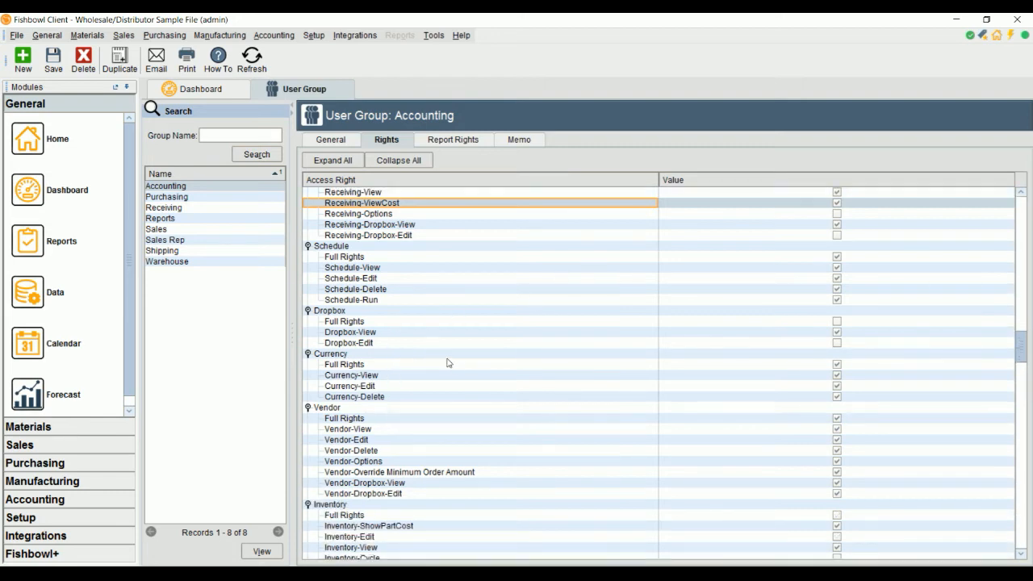
scroll(407, 372, down, 2)
scroll(432, 367, down, 1)
scroll(452, 363, down, 1)
scroll(472, 368, down, 1)
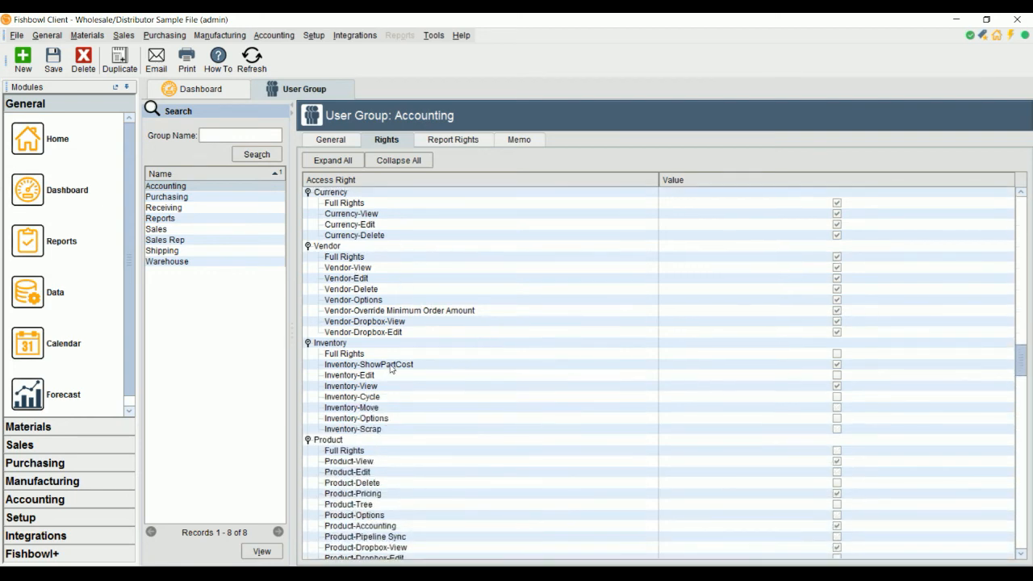
scroll(377, 374, down, 4)
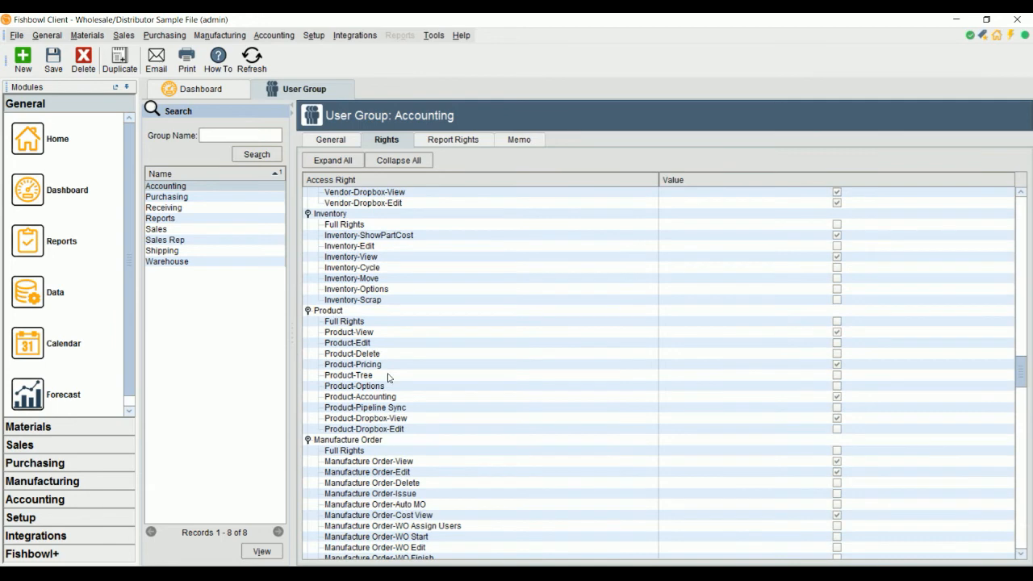
scroll(387, 367, down, 3)
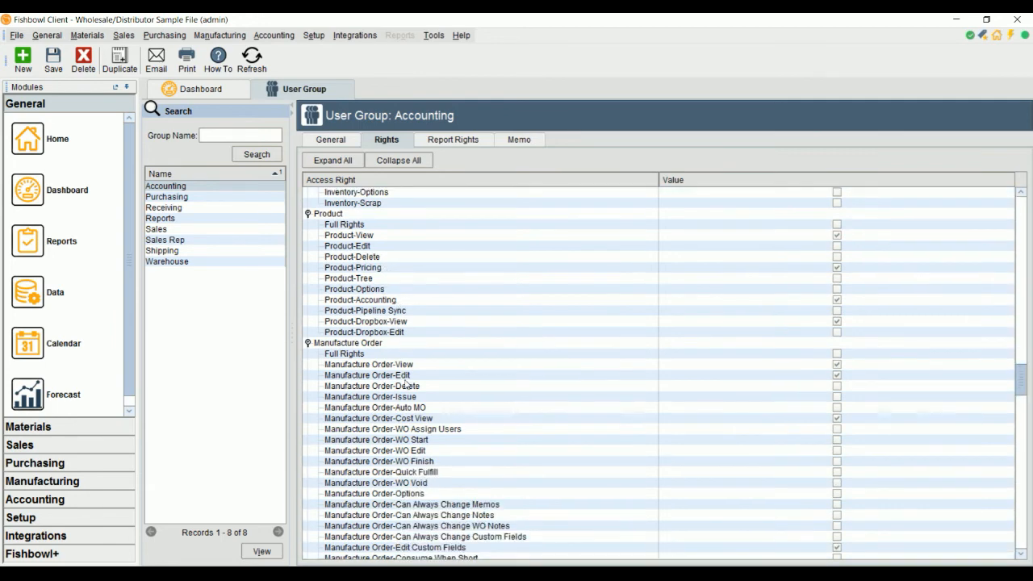
scroll(409, 389, down, 1)
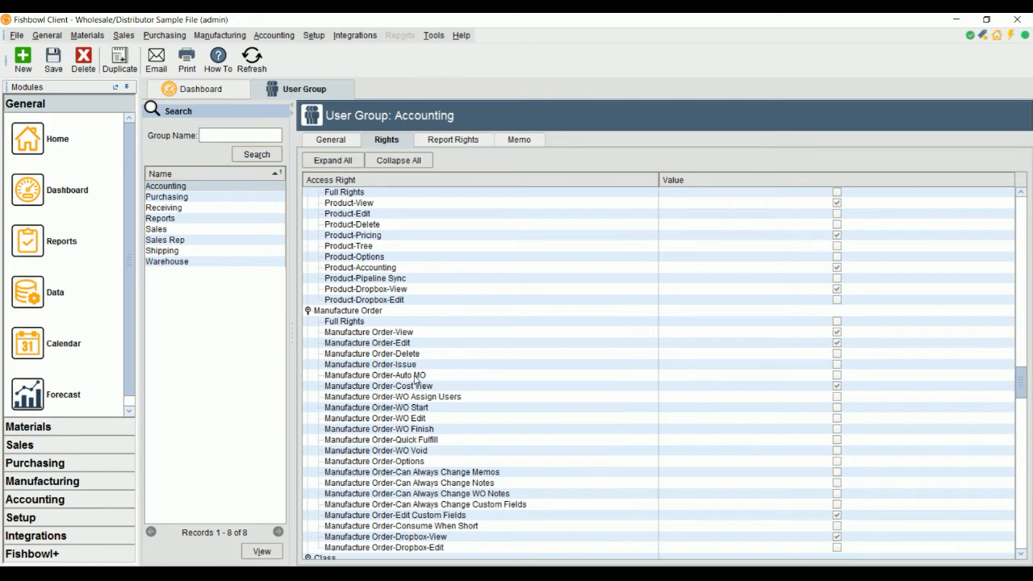
scroll(395, 355, down, 2)
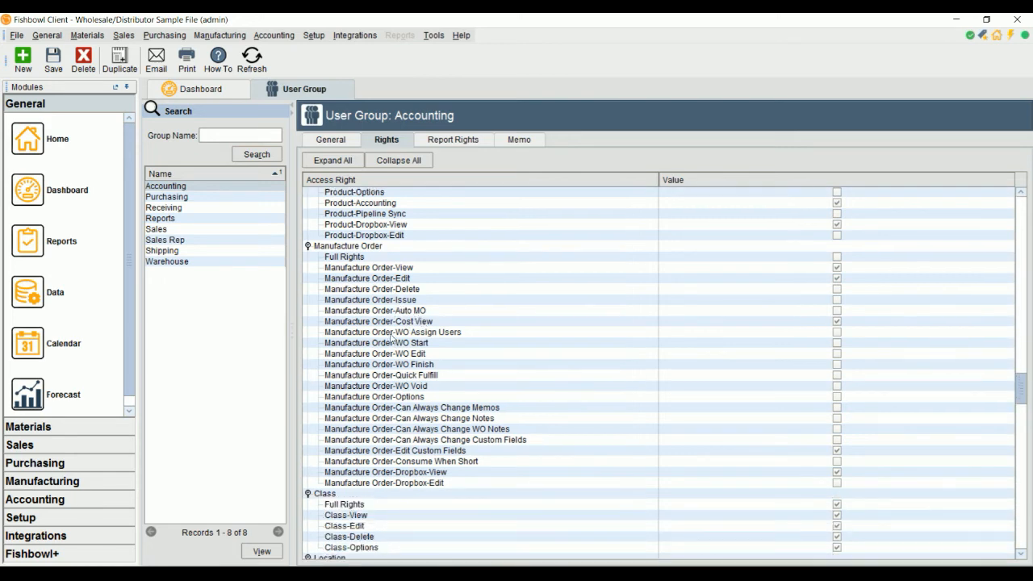
scroll(394, 436, down, 1)
scroll(393, 437, down, 1)
scroll(393, 437, down, 4)
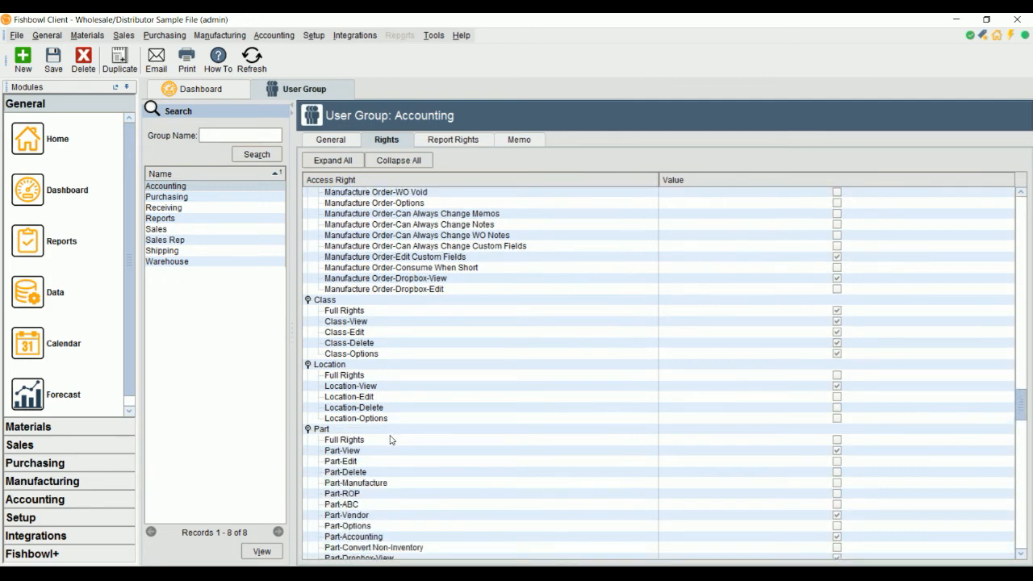
scroll(391, 439, down, 6)
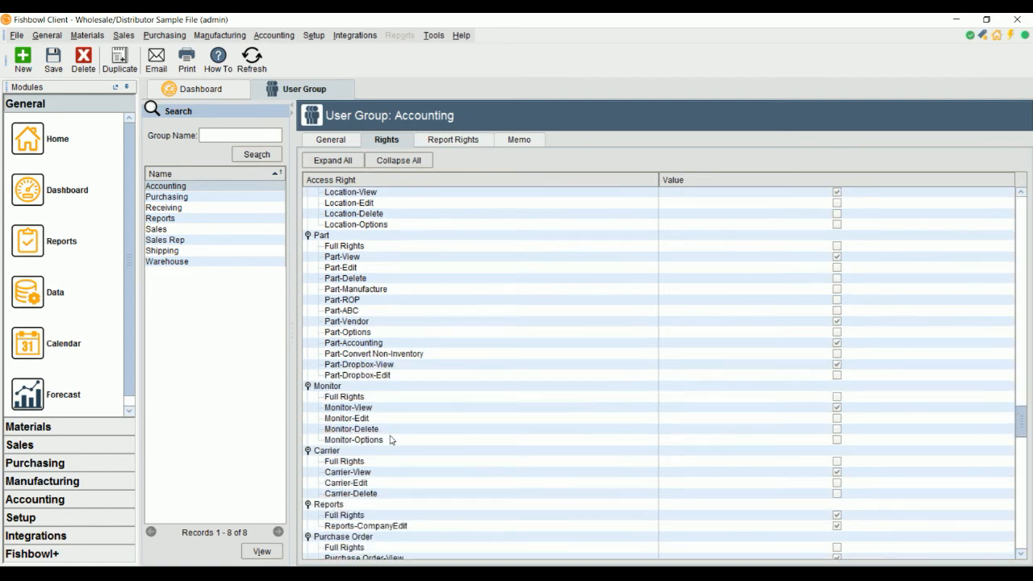
Review the Accounting group's remaining access rights from Purchase Order through Imports / Export.
scroll(390, 439, down, 13)
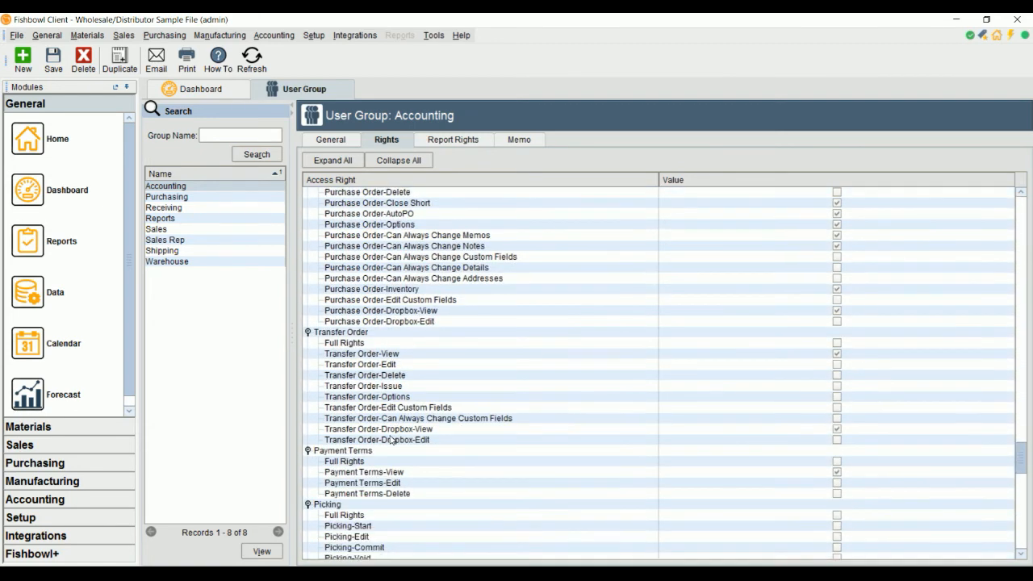
scroll(390, 439, down, 12)
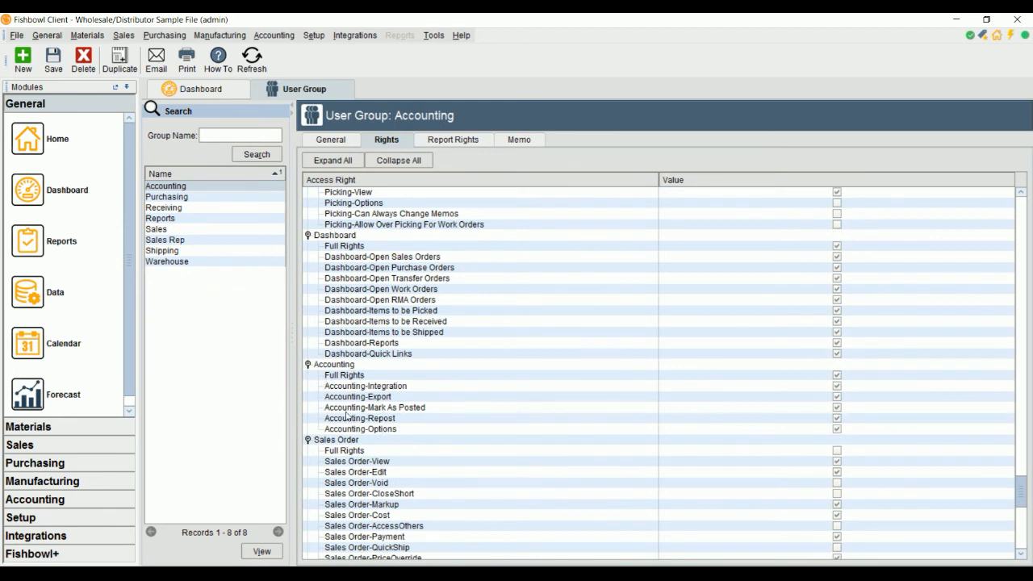
scroll(472, 469, down, 15)
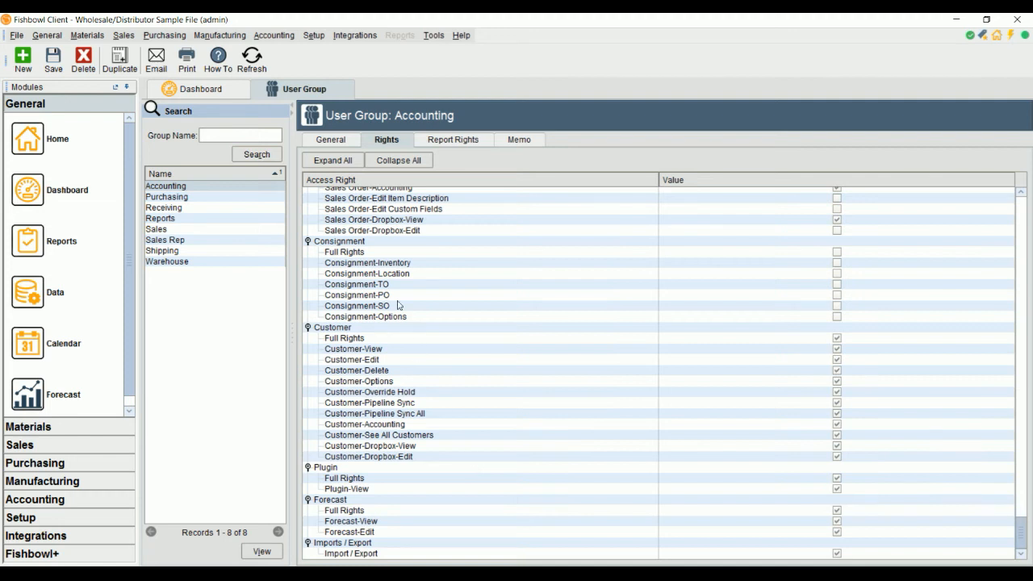
Open the user records and check which user groups the admin user marked "All" belongs to.
click(315, 37)
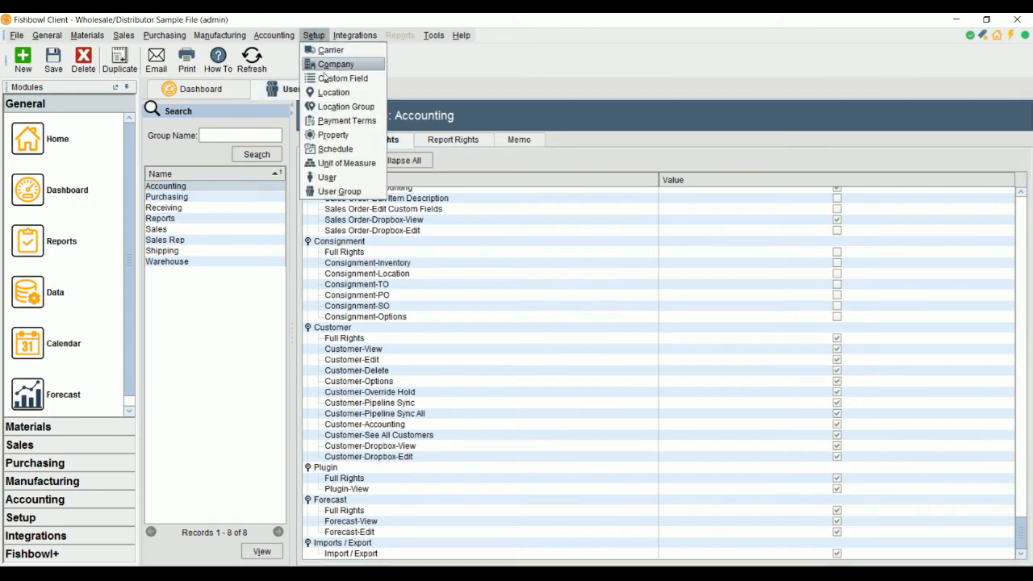
click(328, 177)
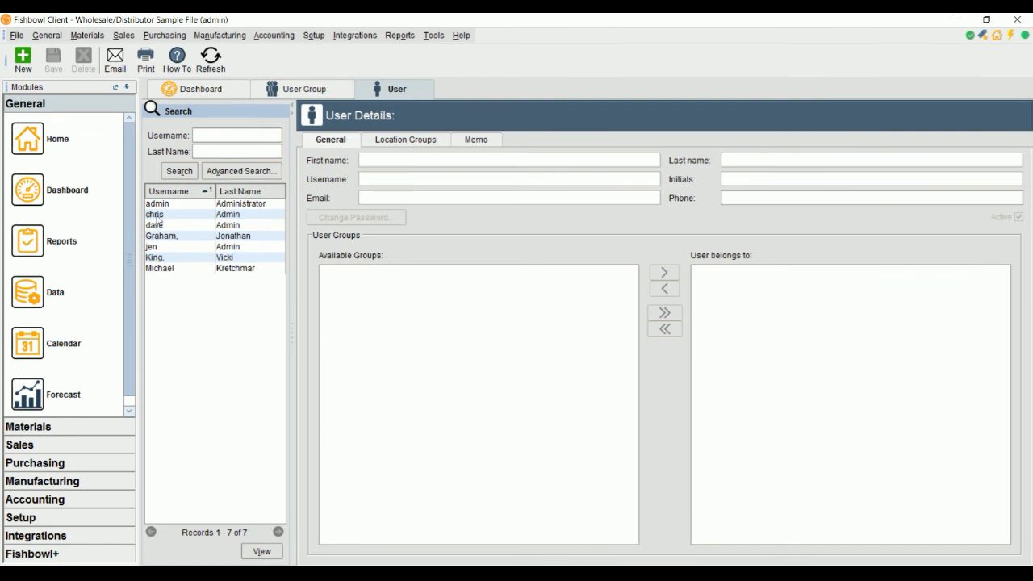
click(158, 217)
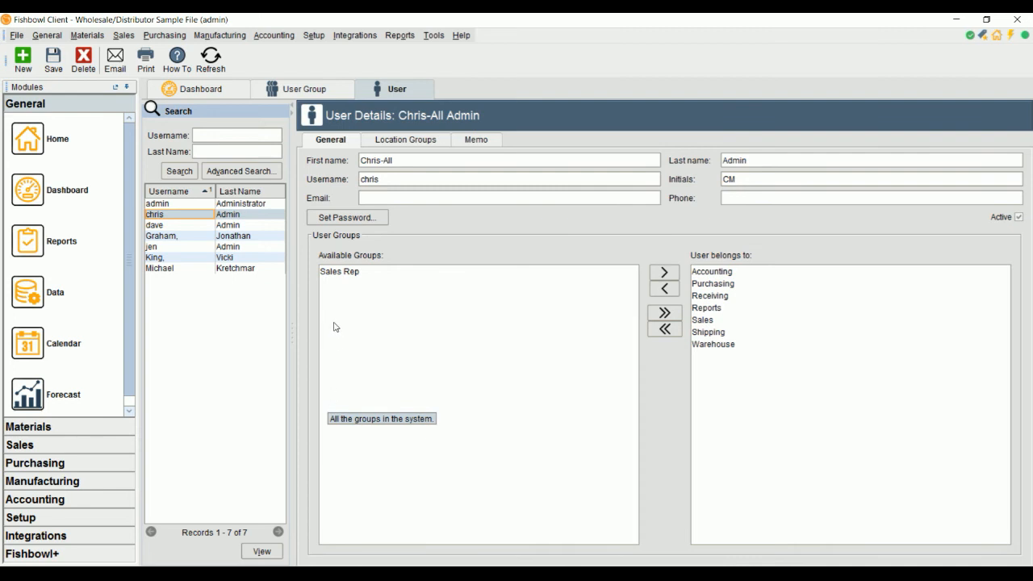
Return to the Accounting user group and save its access-right changes.
click(304, 91)
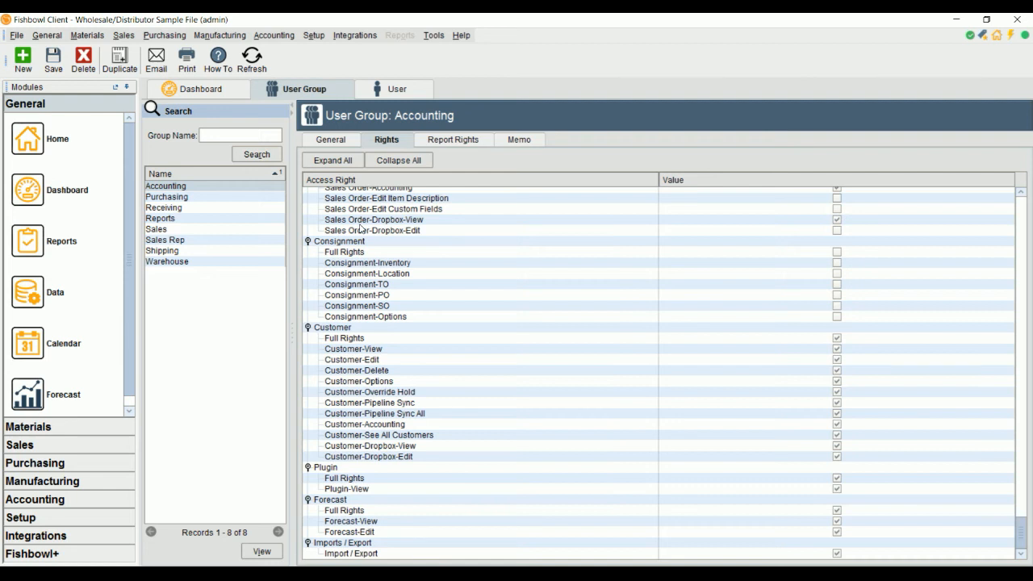
click(61, 63)
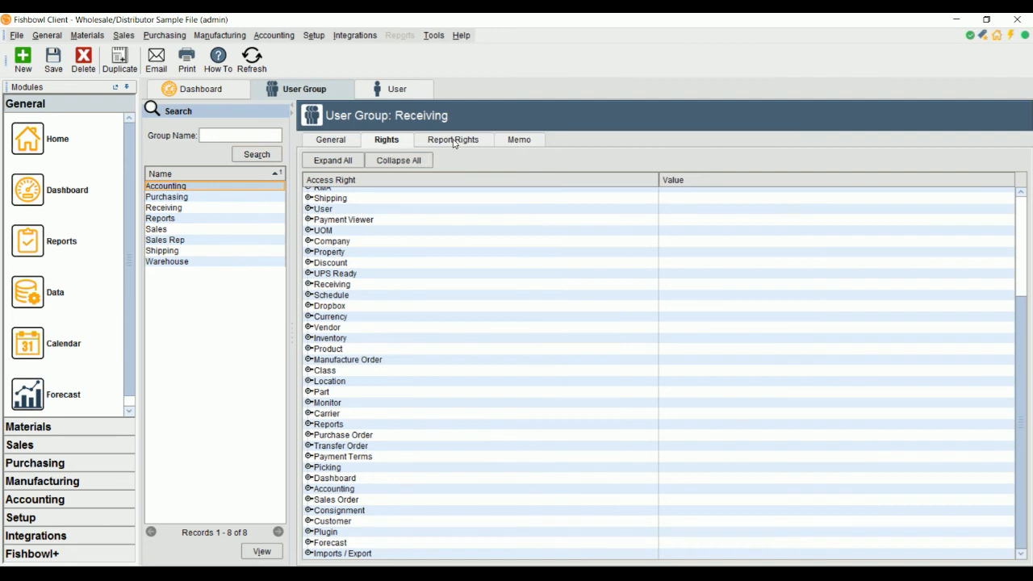
Grant the Accounting group All Rights for company reports and save the group.
double_click(180, 187)
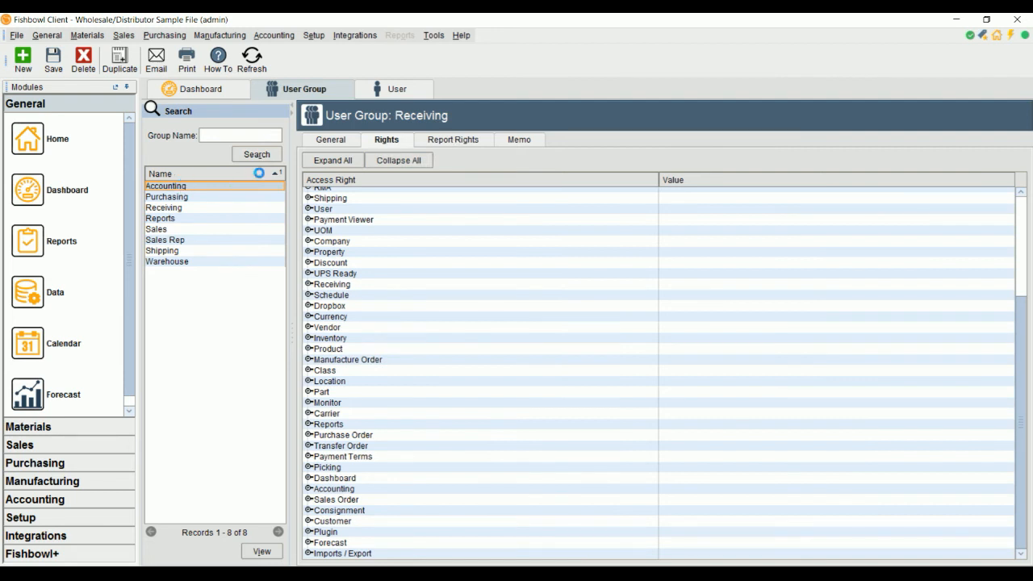
click(441, 142)
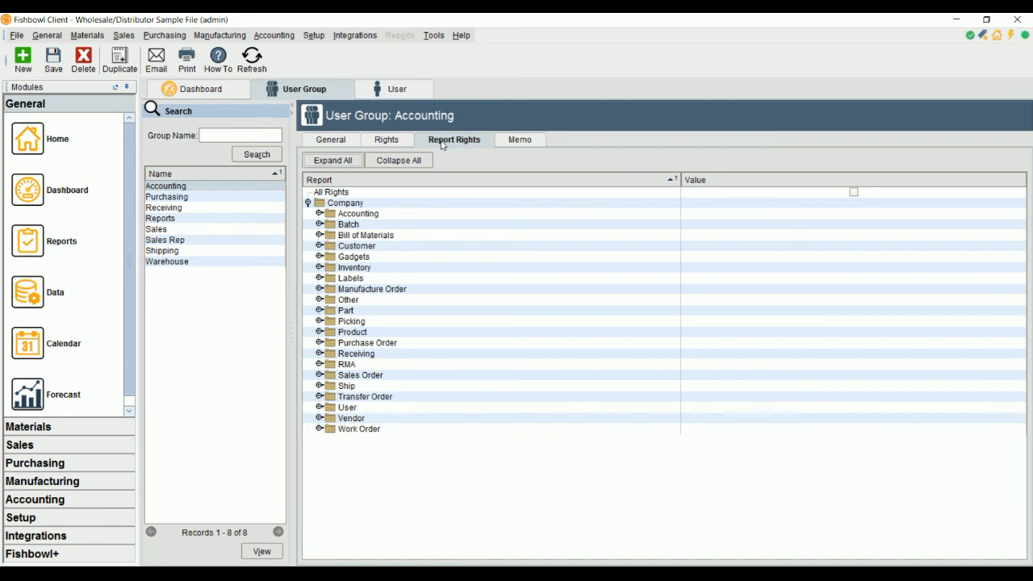
click(319, 213)
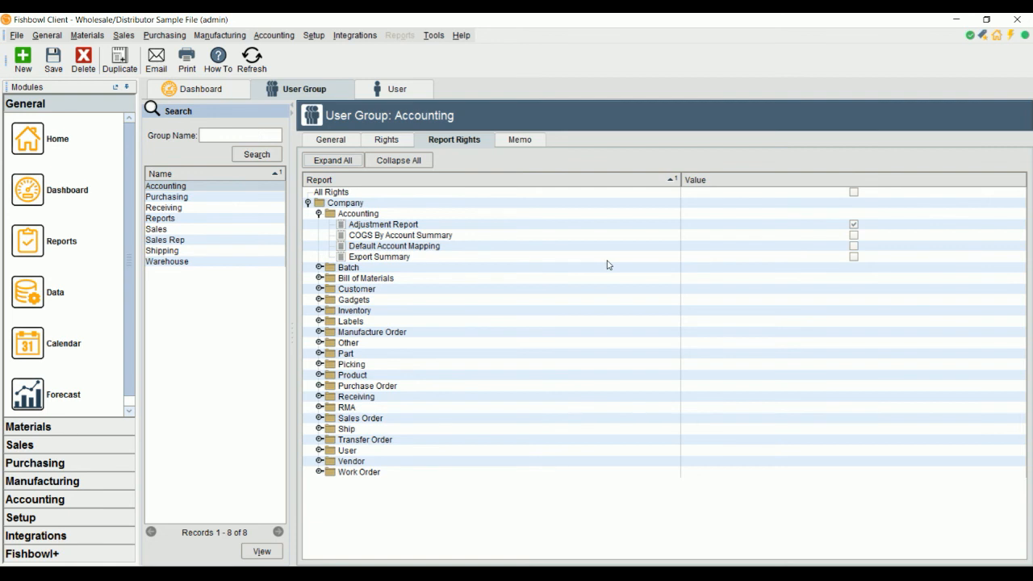
click(854, 193)
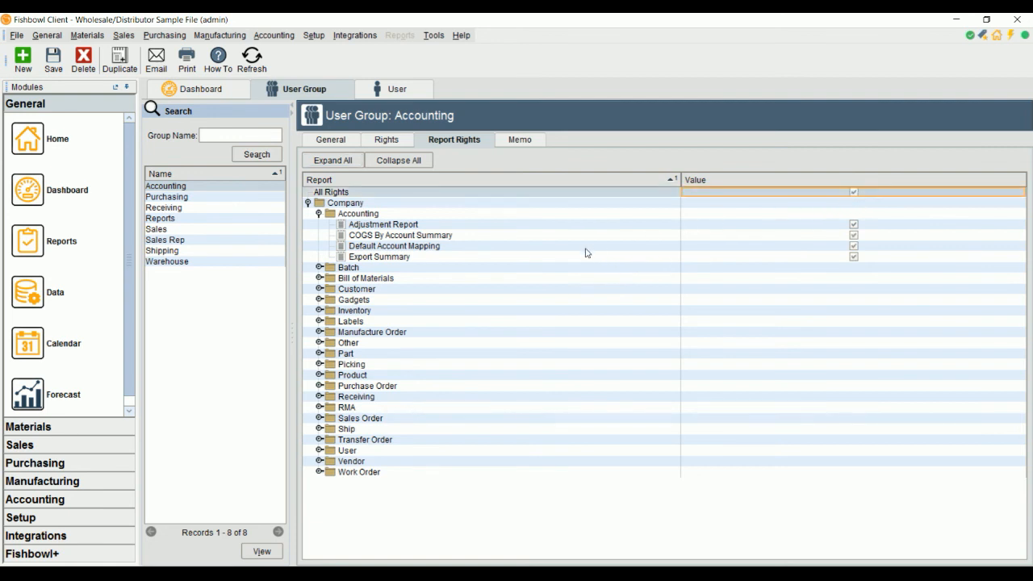
click(54, 58)
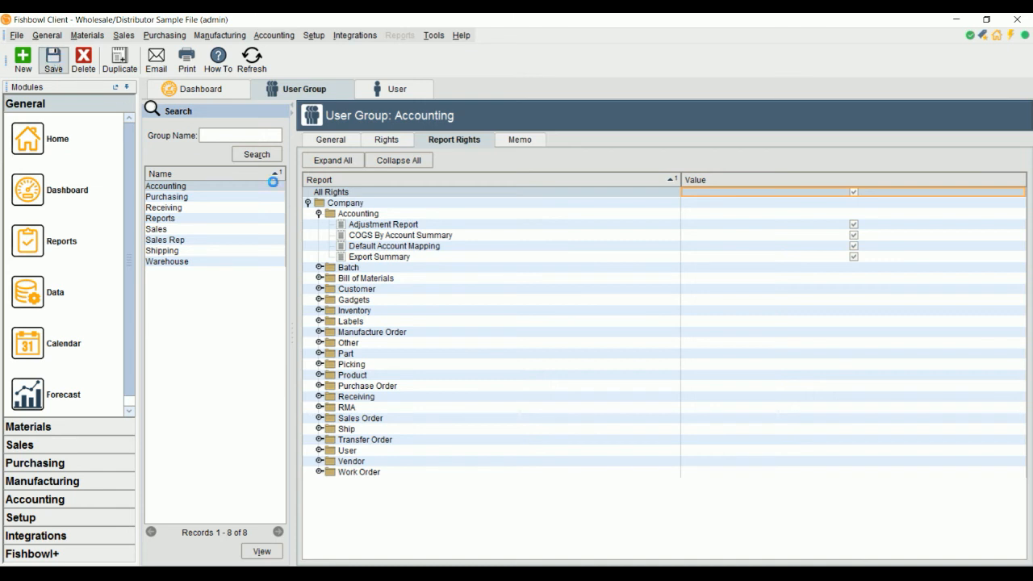
Remove the Receiving group's right to the Inventory Valuation Summary report and save the group.
click(166, 207)
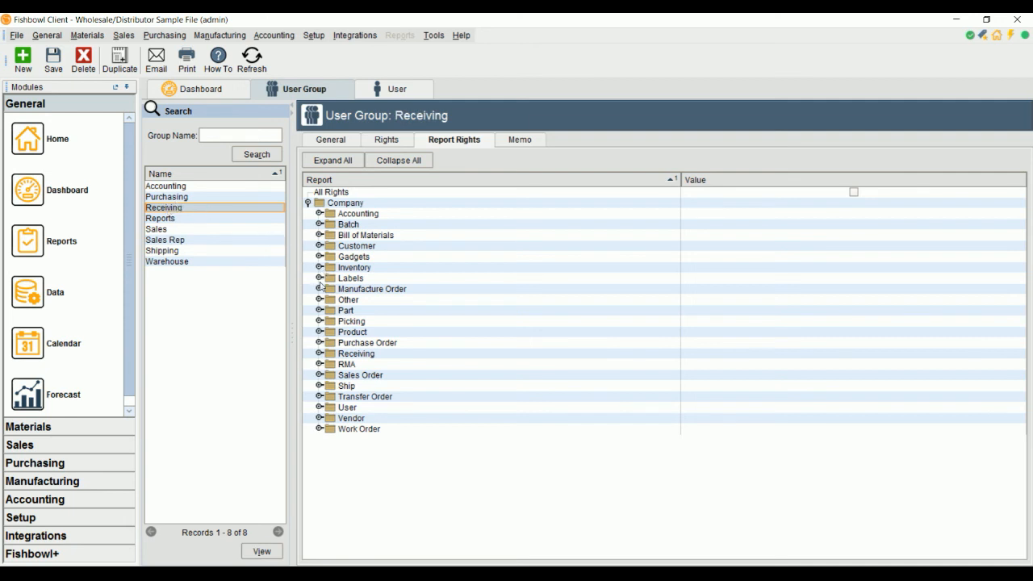
click(318, 375)
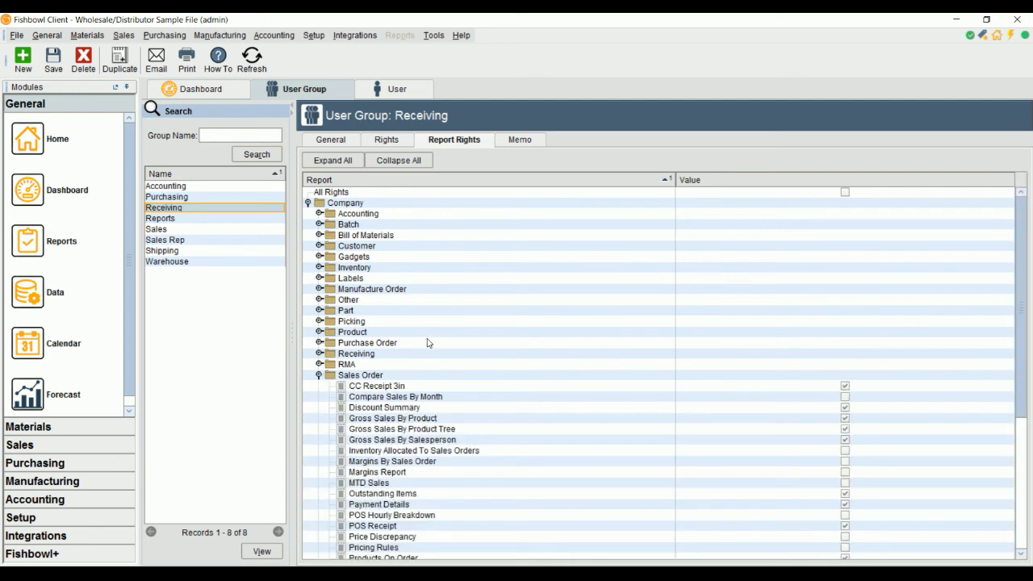
click(318, 267)
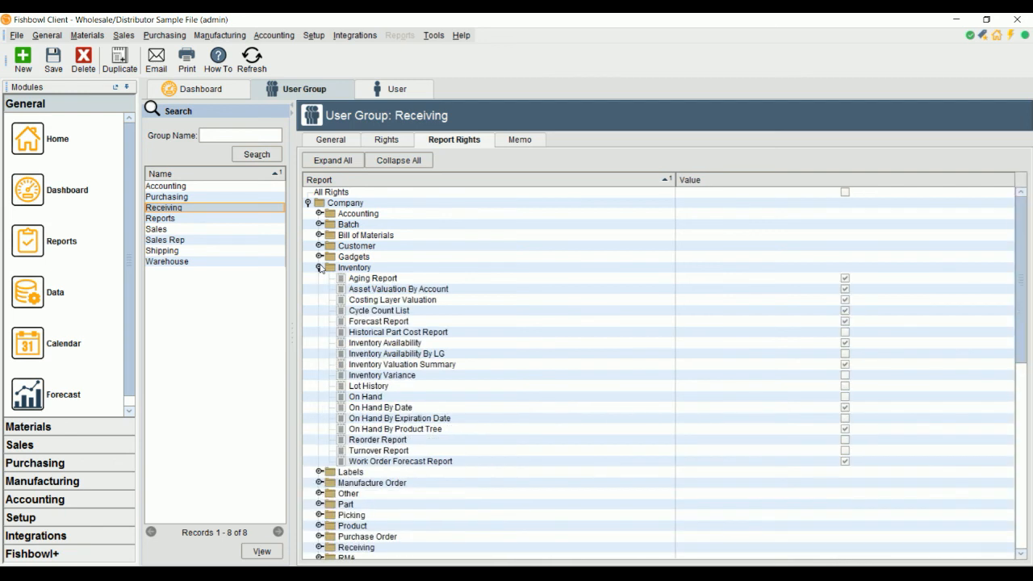
click(420, 367)
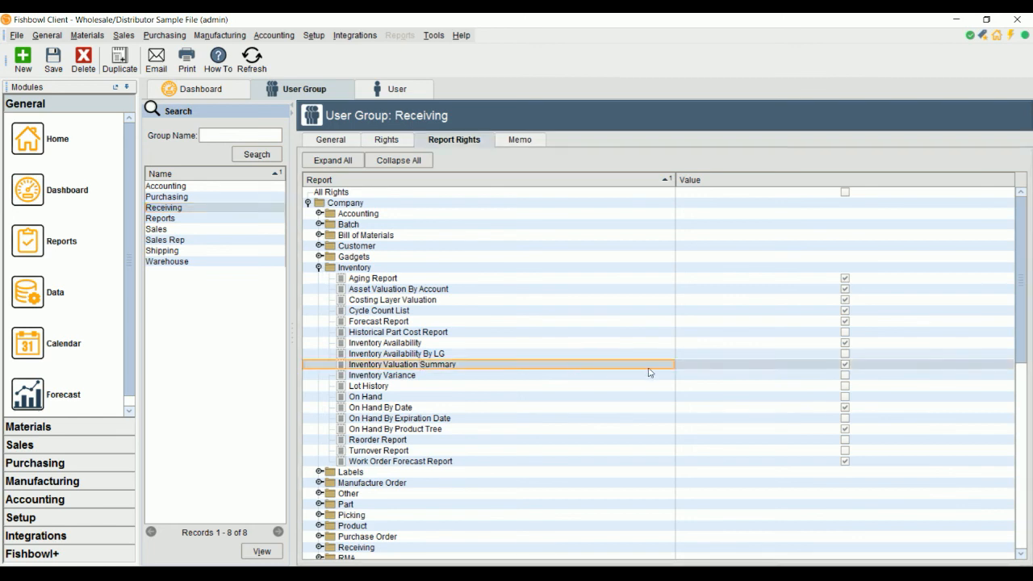
click(846, 368)
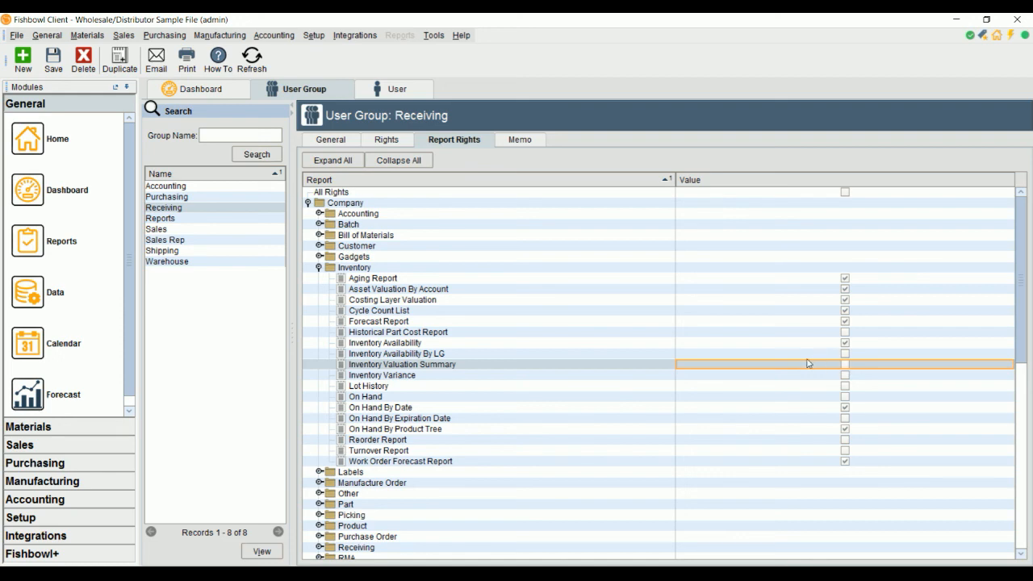
scroll(723, 358, down, 5)
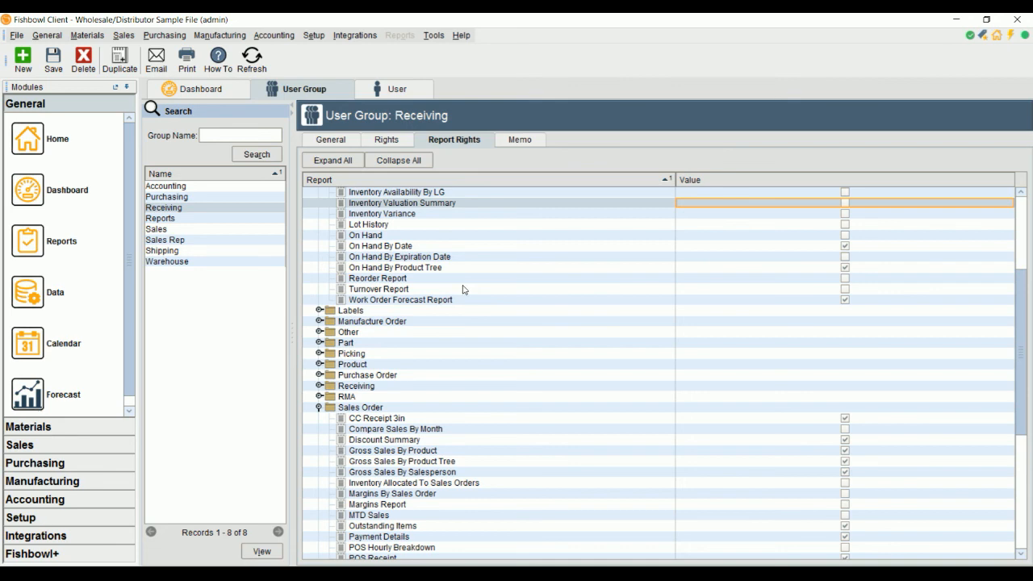
click(54, 60)
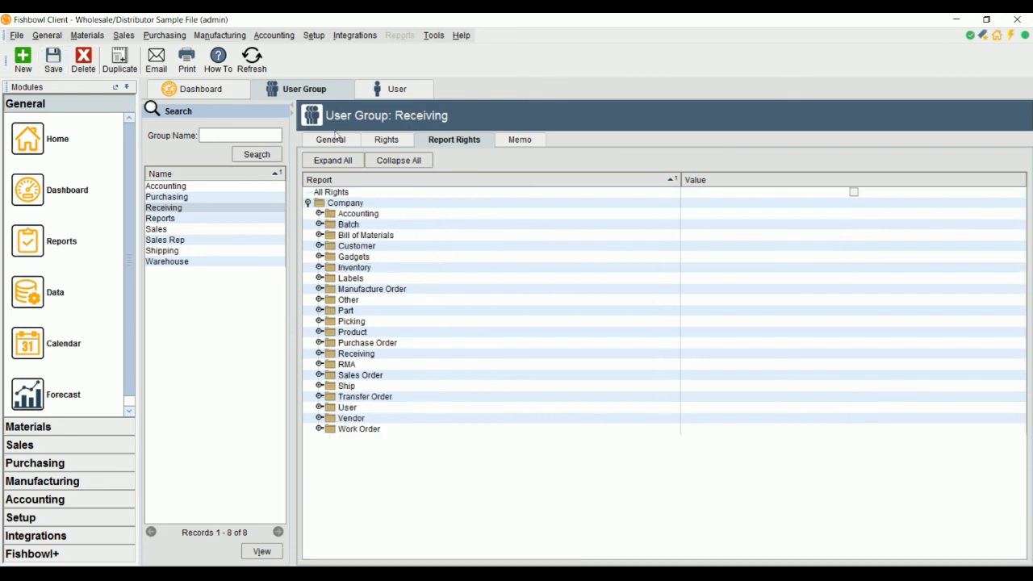
Replace all group memberships of the admin user marked "LA" with the Sales group and save the user.
click(390, 140)
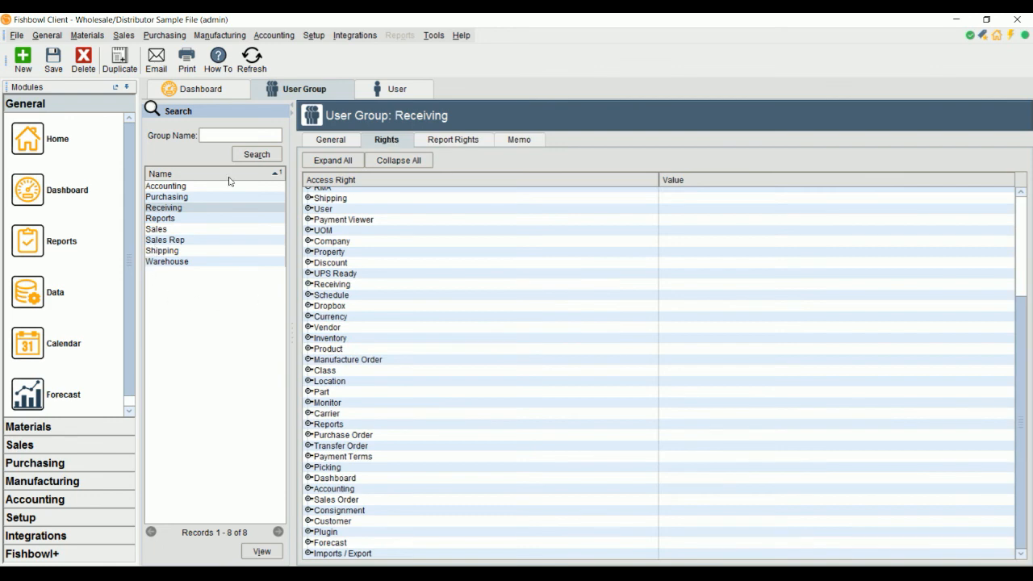
click(393, 90)
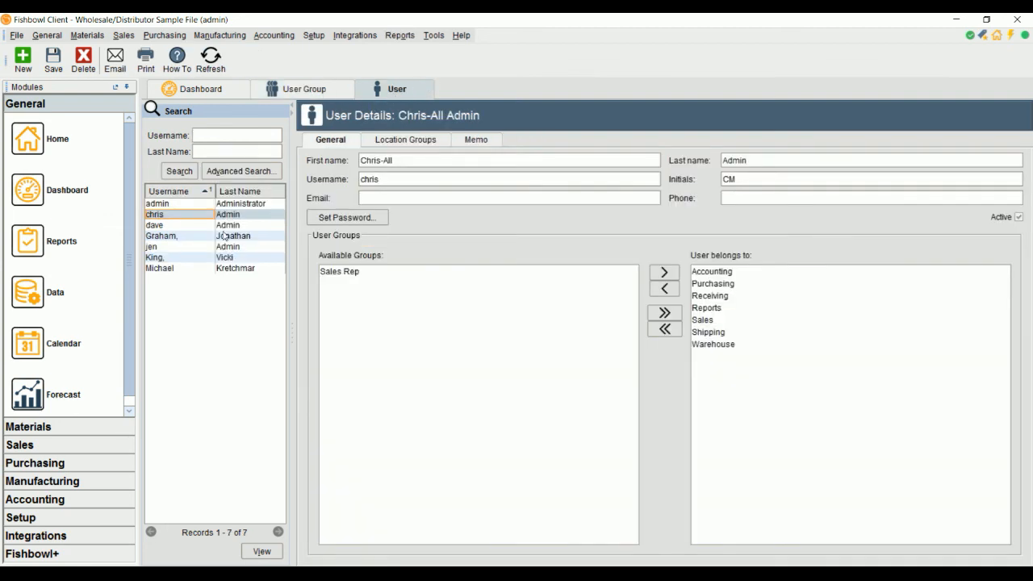
click(164, 226)
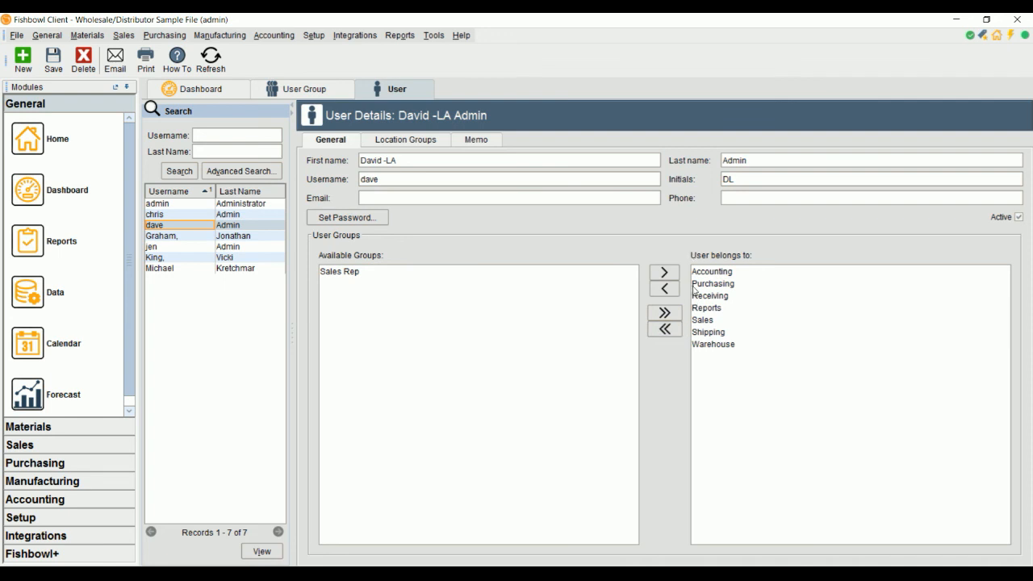
click(664, 330)
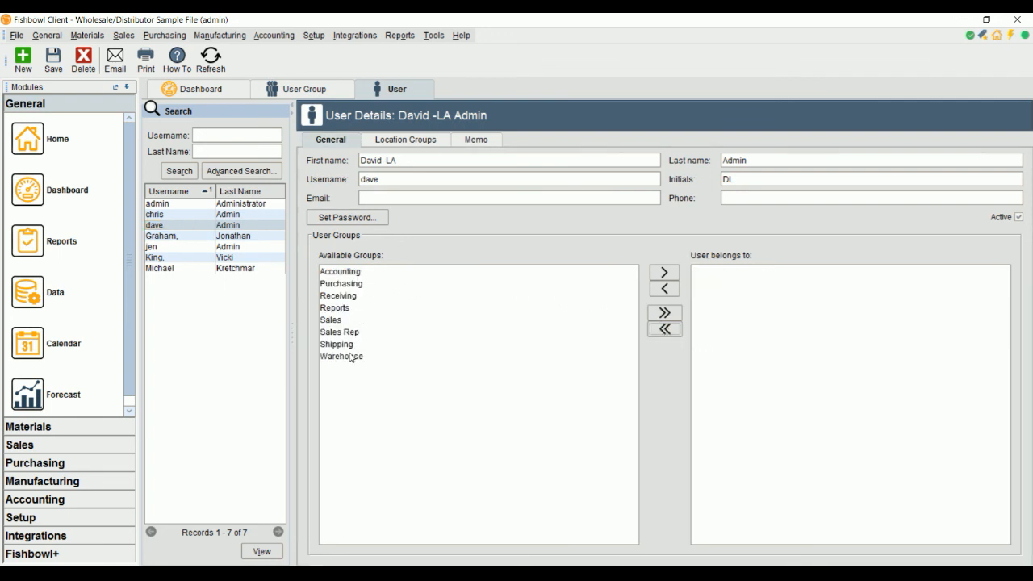
click(337, 321)
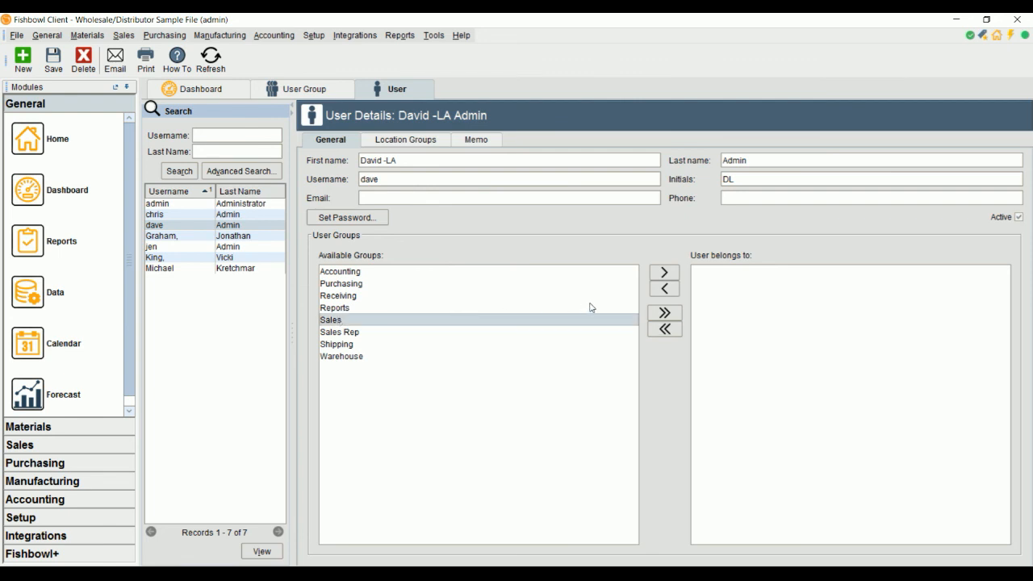
click(664, 273)
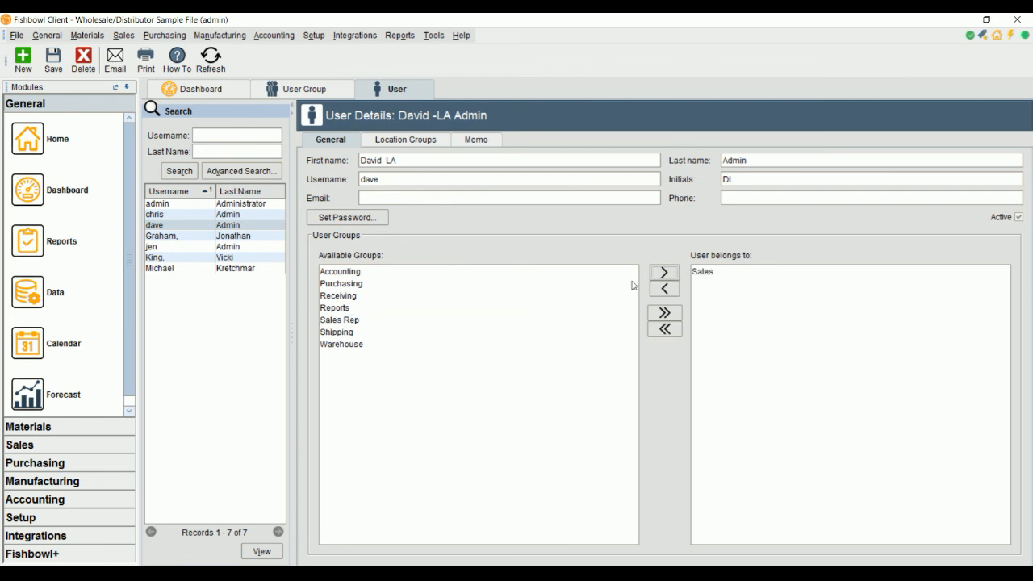
click(51, 61)
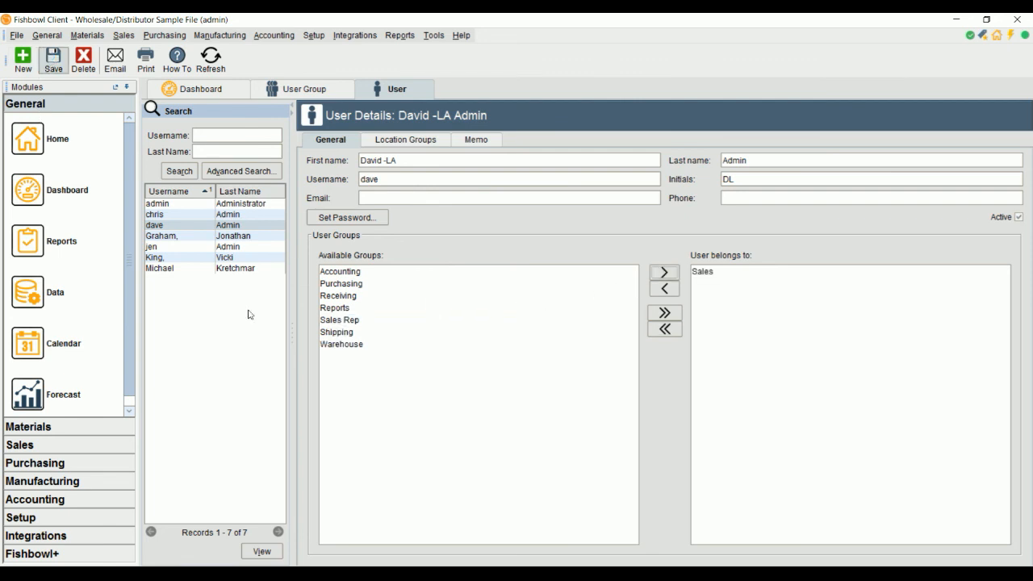
Add the Receiving group to the LA admin user's memberships.
click(353, 297)
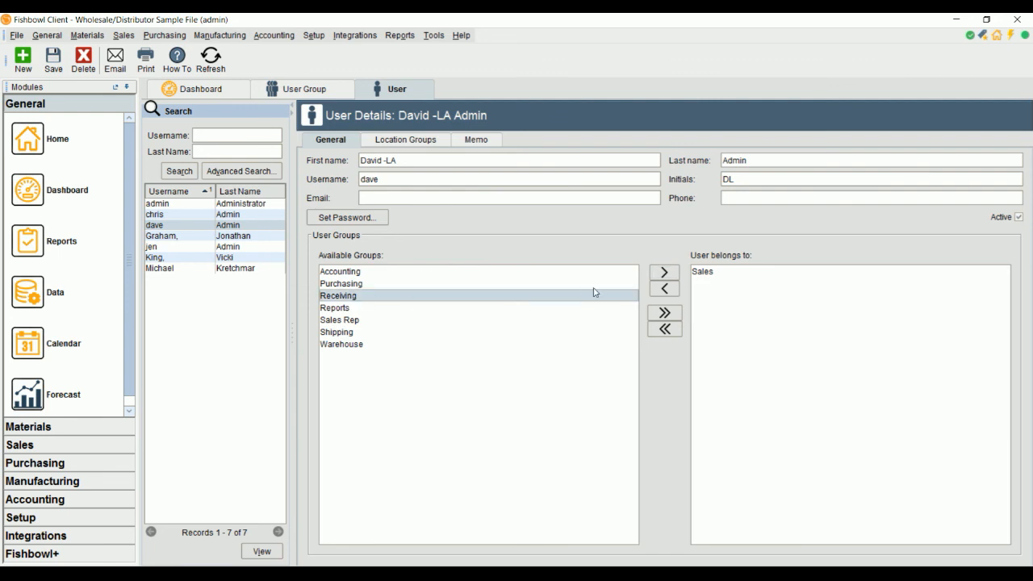
click(664, 273)
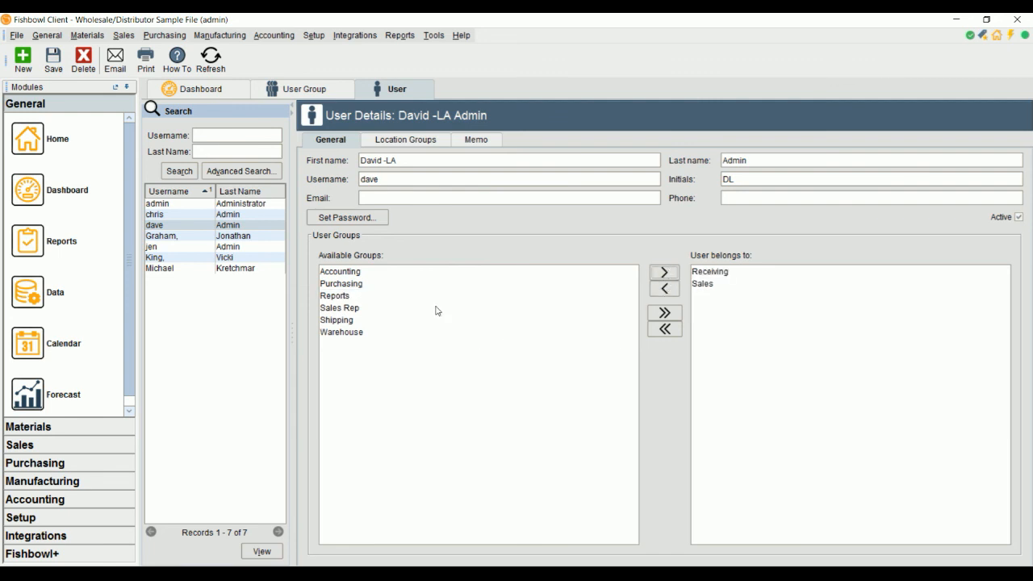